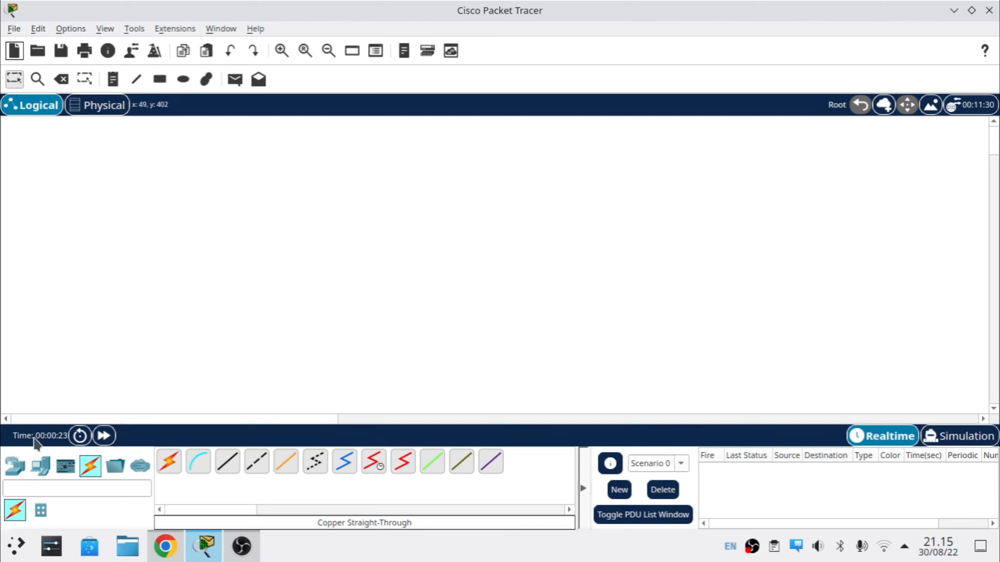
Step: Place a Server-PT and three PC-PTs (PC0, PC1, PC2) on the canvas
click(39, 464)
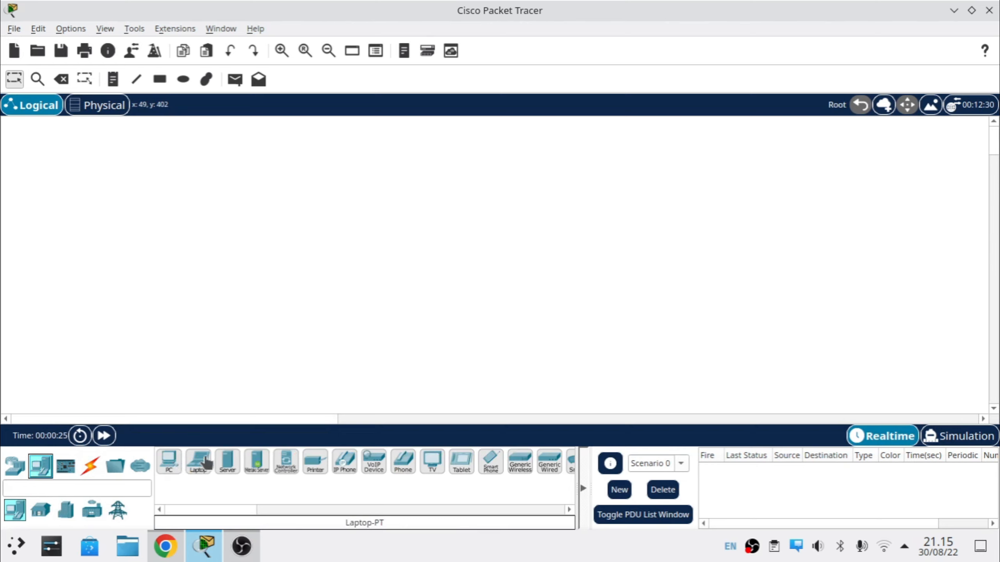
click(240, 467)
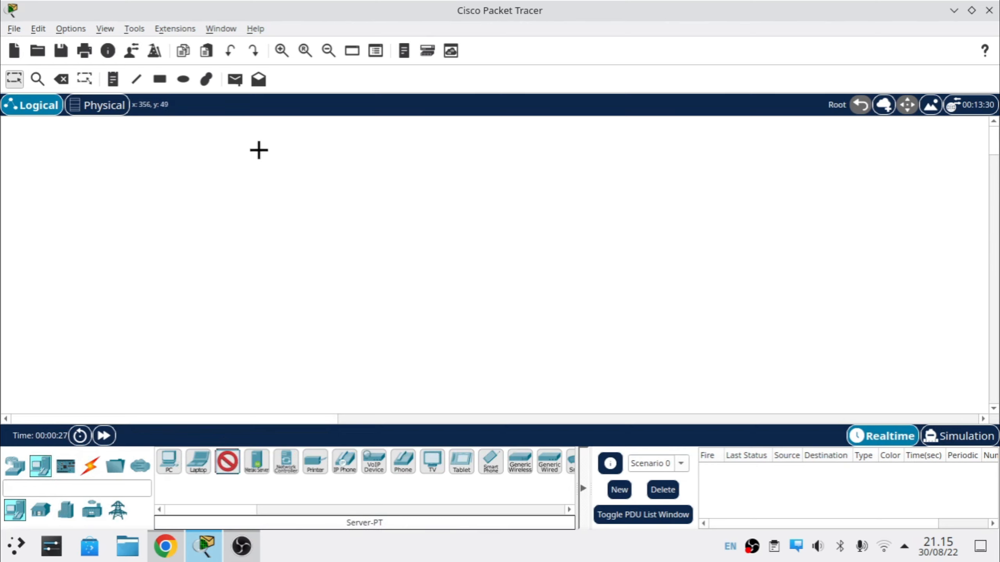
click(245, 156)
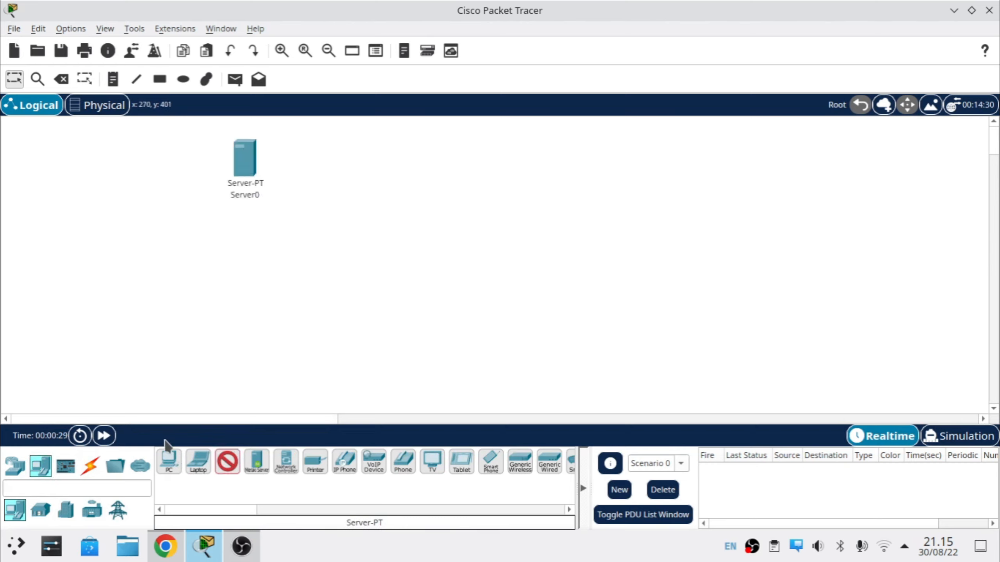
click(170, 463)
click(333, 281)
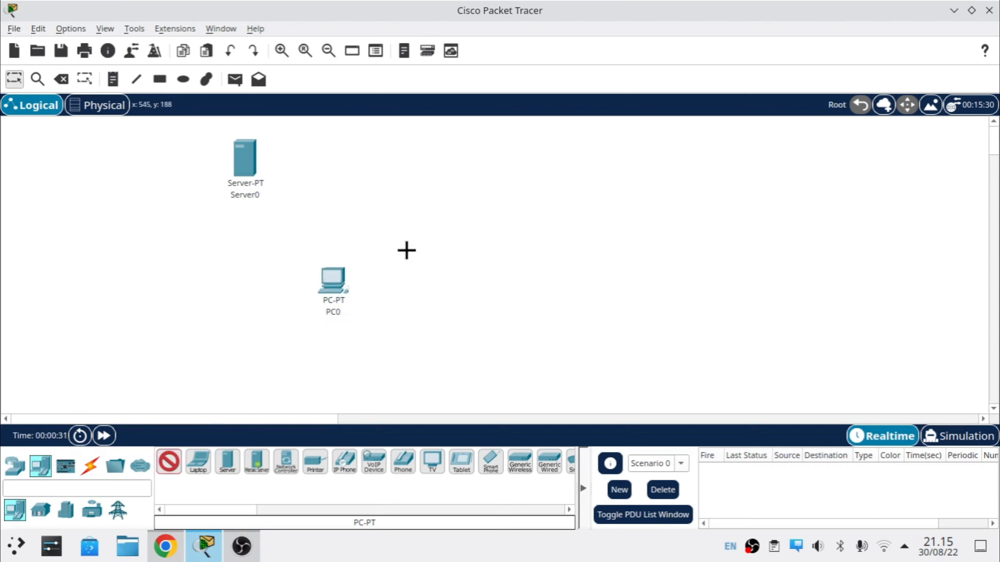
click(405, 250)
click(480, 206)
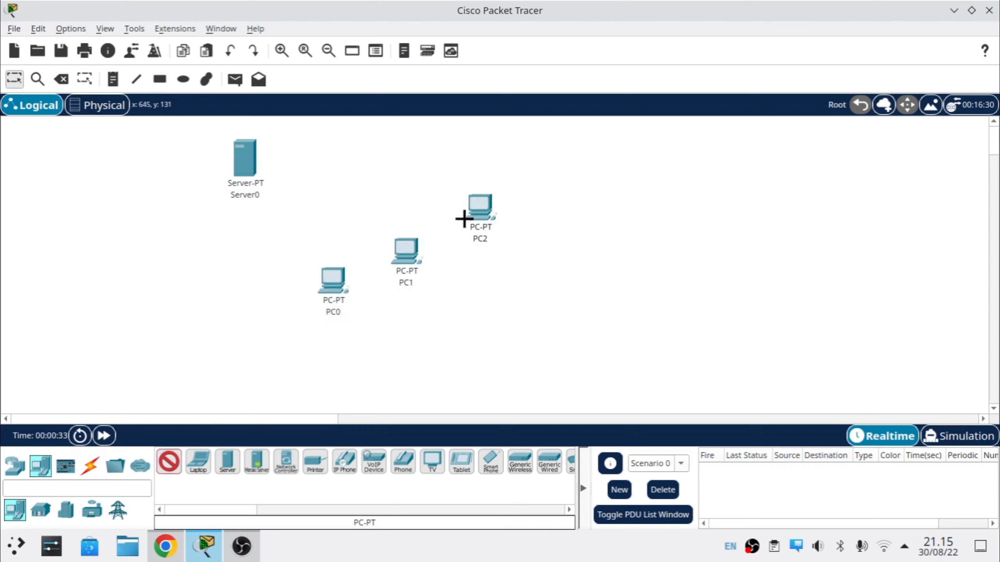
key(Escape)
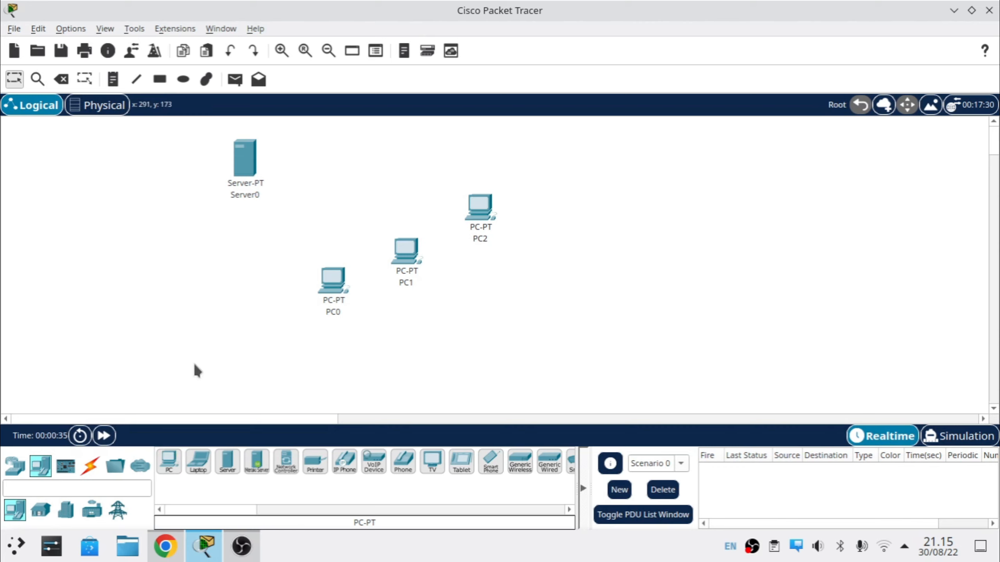
Step: Add a generic Switch-PT, then select all five devices and shift them right
click(15, 466)
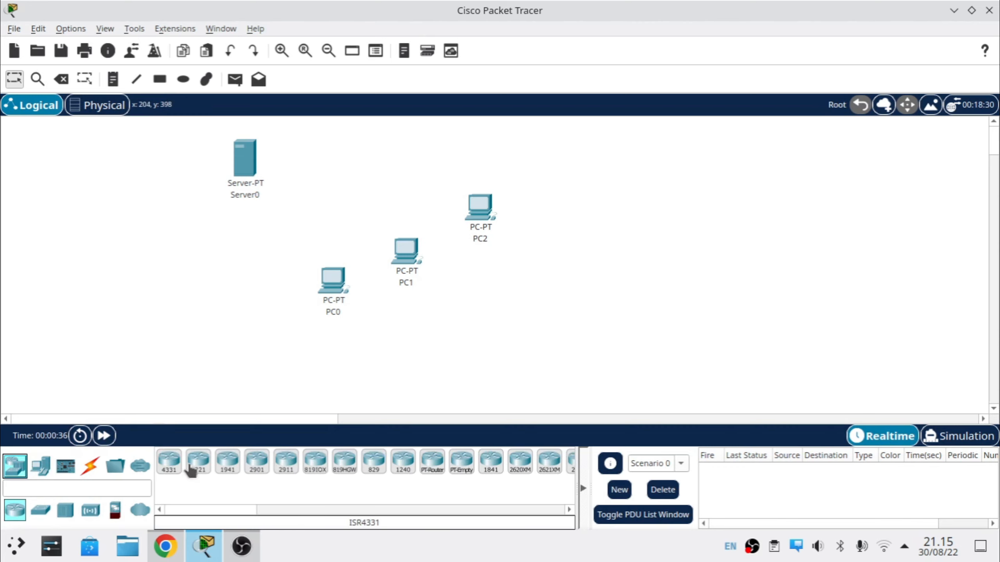
click(40, 510)
click(197, 461)
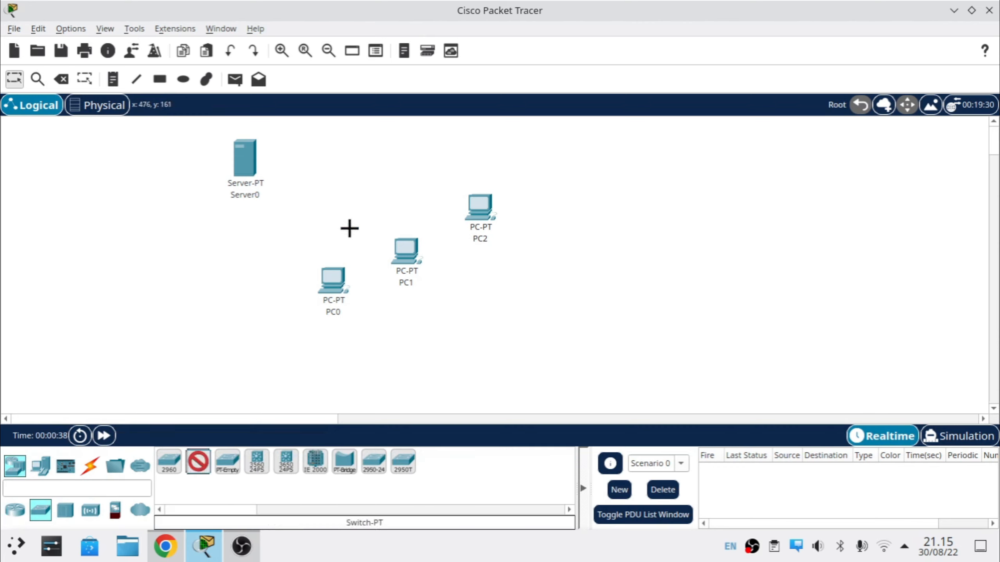
click(335, 195)
key(Escape)
drag(179, 133, 524, 311)
drag(338, 313, 487, 319)
Step: Cable Server0 and PC0 FastEthernet0 to Switch0 with copper straight-through links
click(370, 296)
click(90, 466)
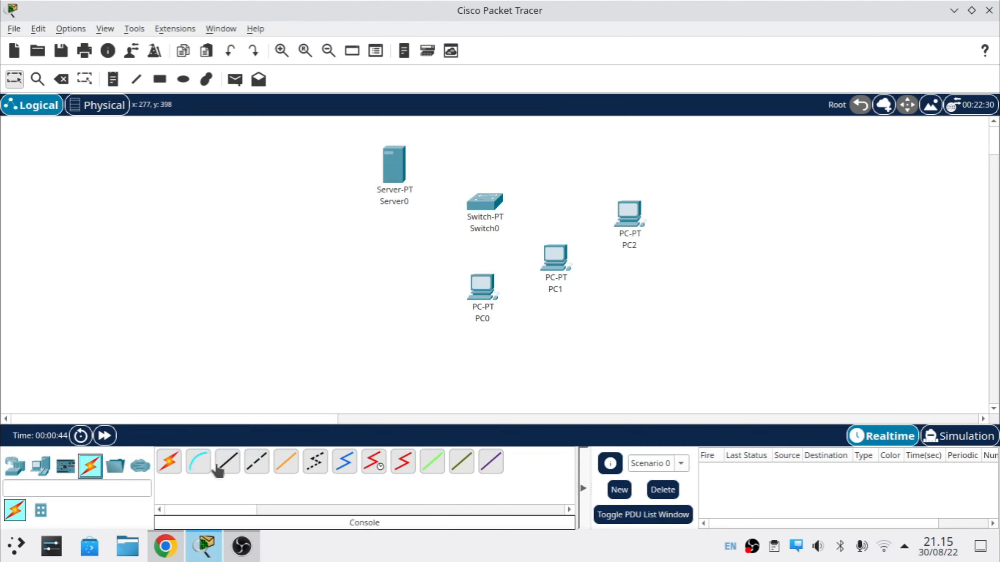
click(228, 461)
click(400, 163)
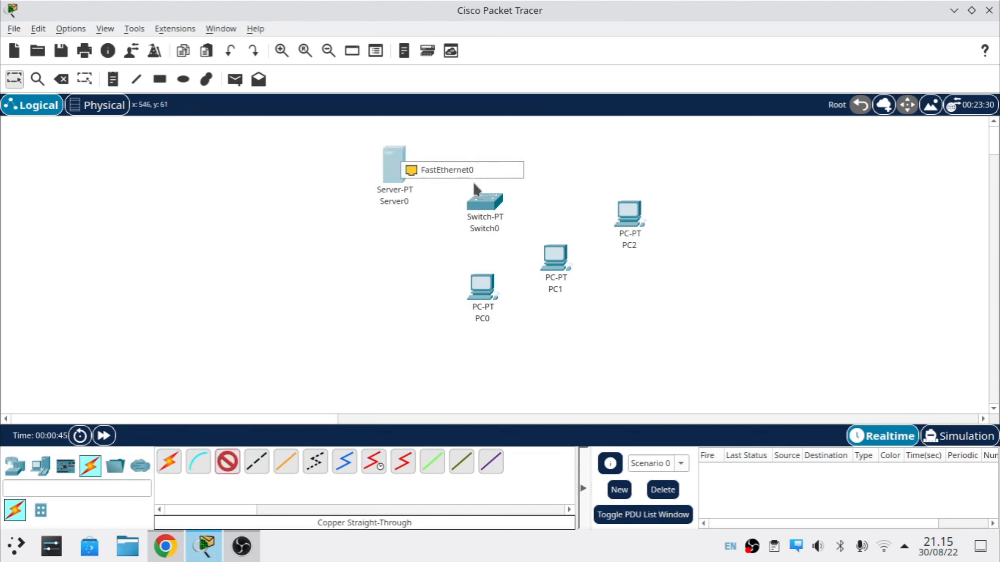
click(470, 174)
click(488, 207)
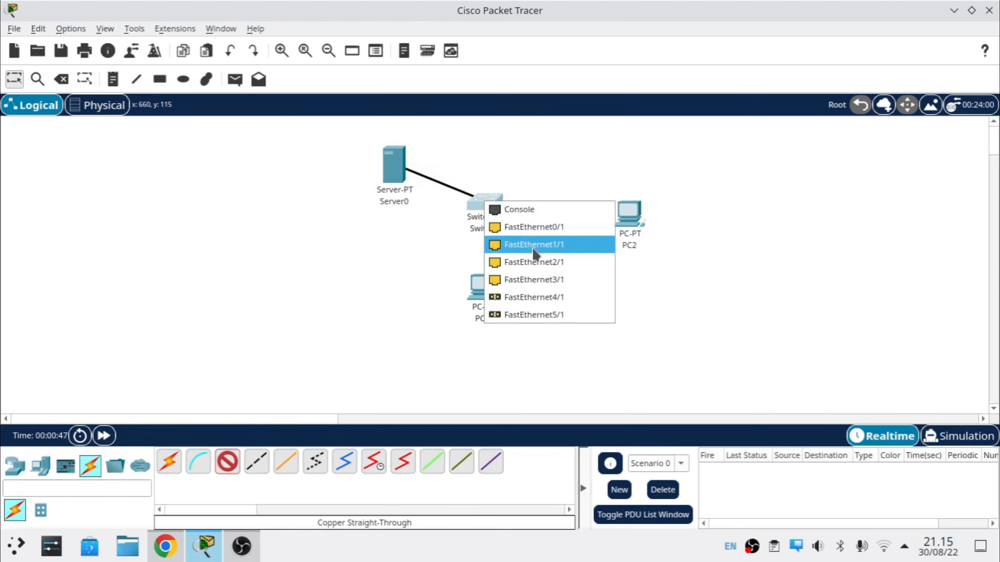
click(541, 228)
click(490, 205)
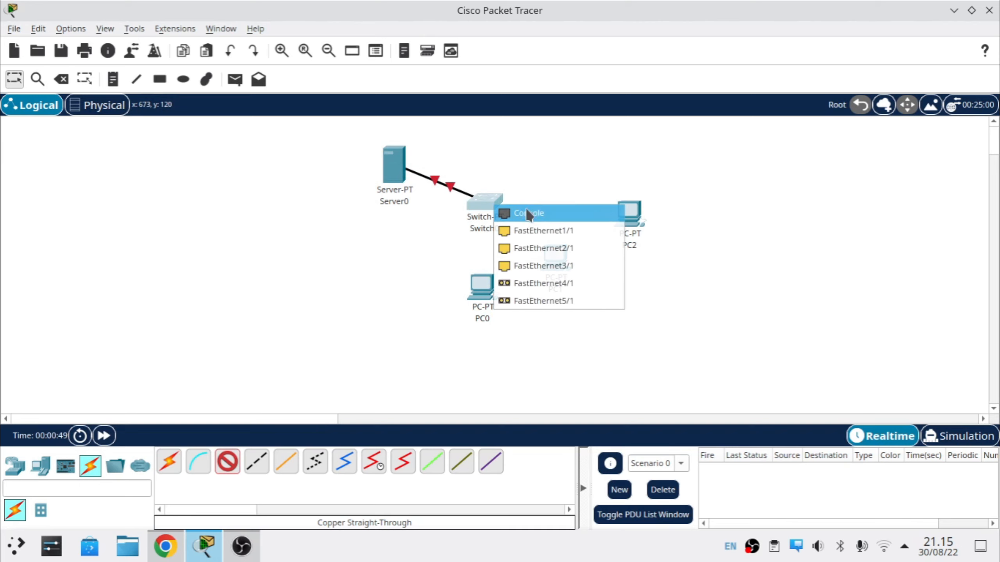
click(542, 231)
click(474, 291)
click(511, 350)
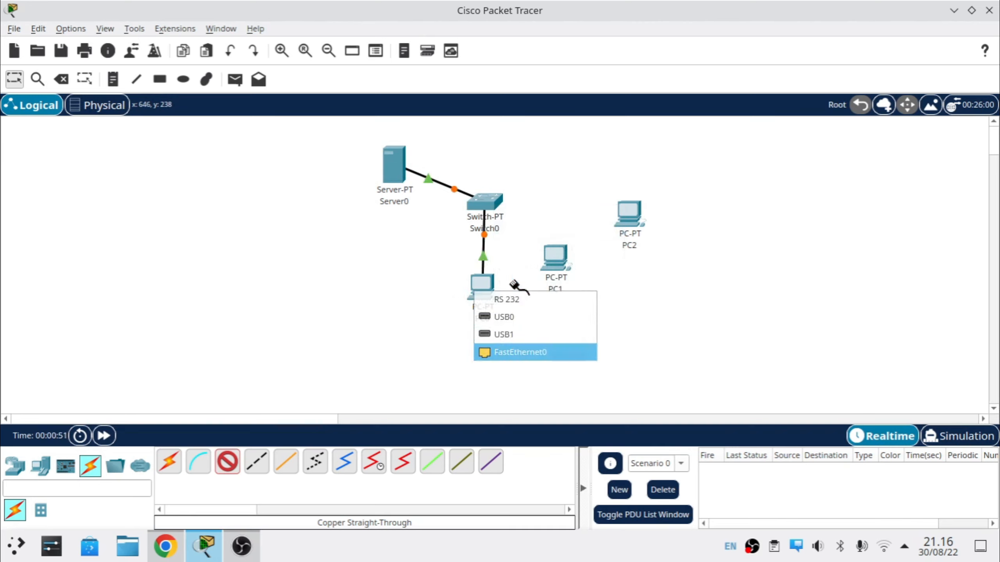
Step: Connect PC1 and PC2 to Switch0, fast-forward time so links go green, and move Server0 left
click(493, 203)
click(549, 232)
click(555, 260)
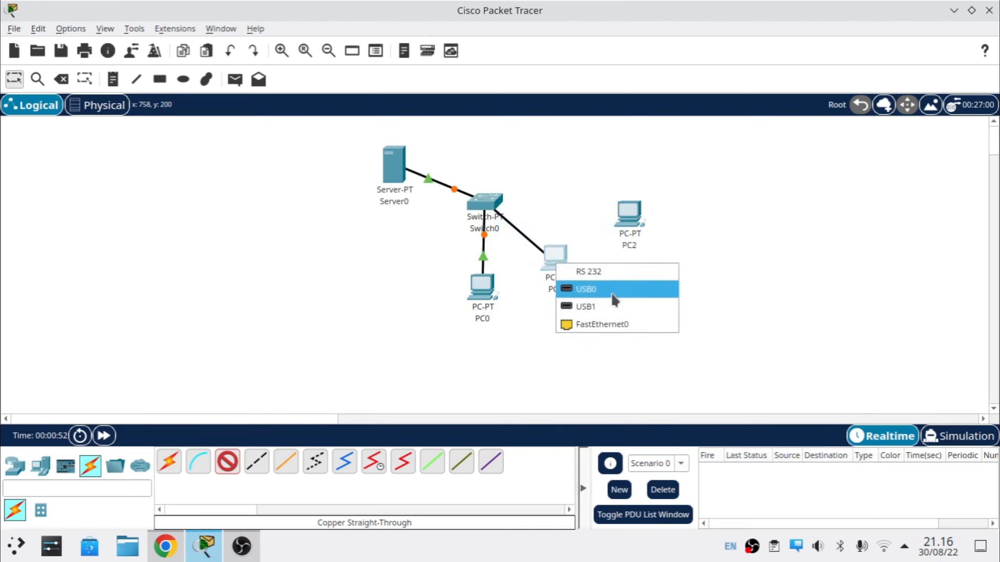
click(604, 327)
click(481, 195)
click(598, 221)
click(627, 220)
click(673, 281)
click(104, 435)
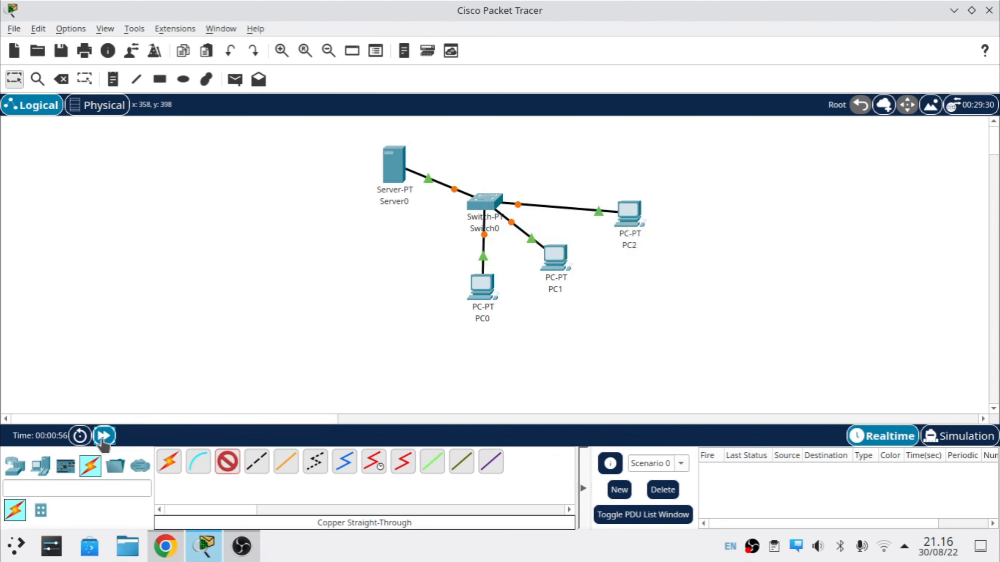
drag(400, 188, 294, 207)
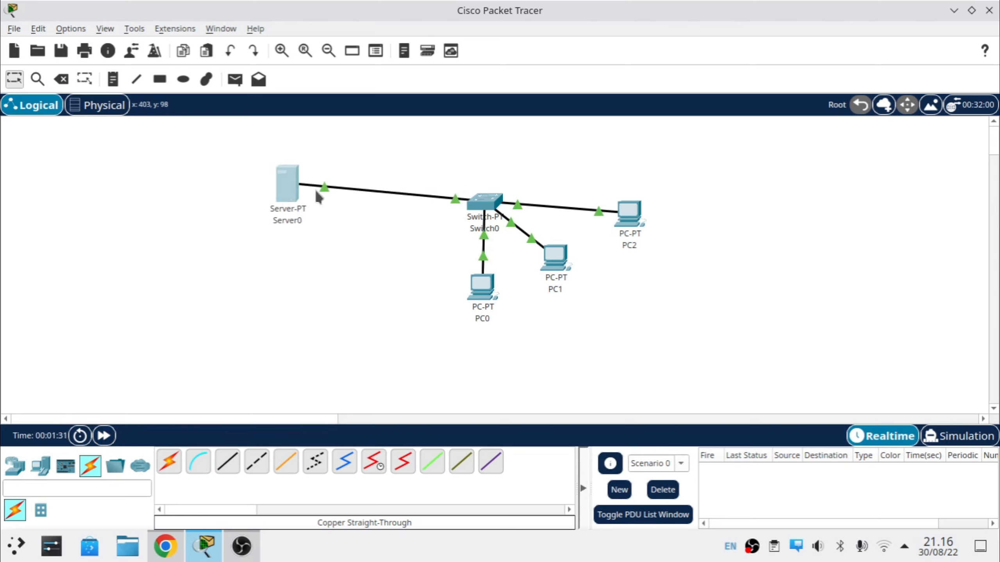
Step: In Server0's IP Configuration, enter 192.168.3.1 and accept the 255.255.255.0 mask
click(297, 200)
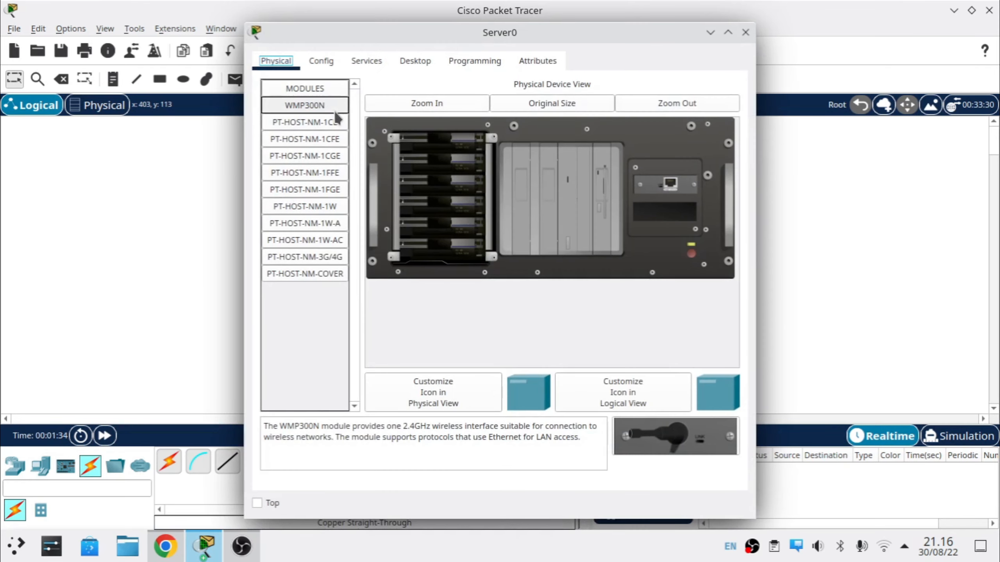
click(420, 64)
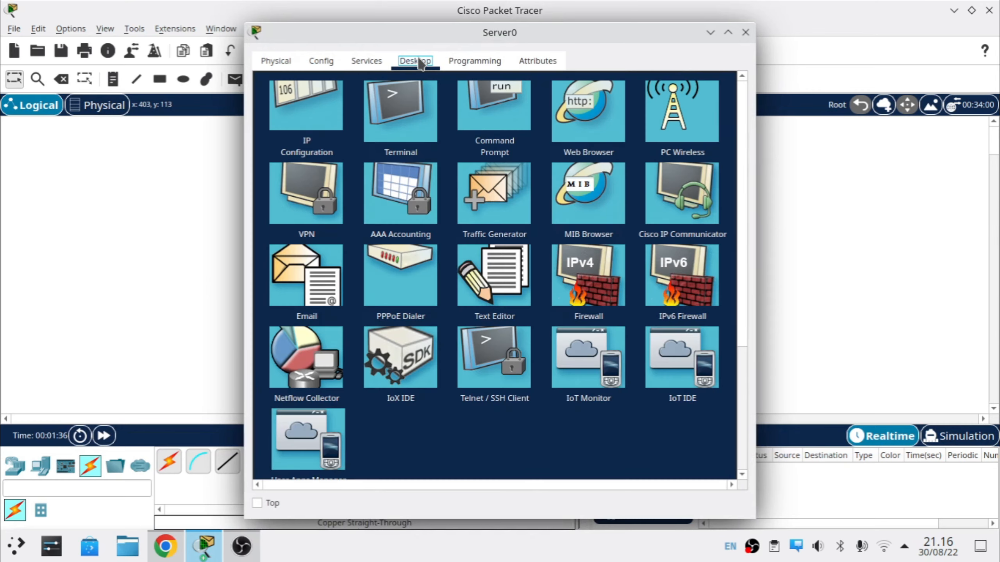
click(307, 121)
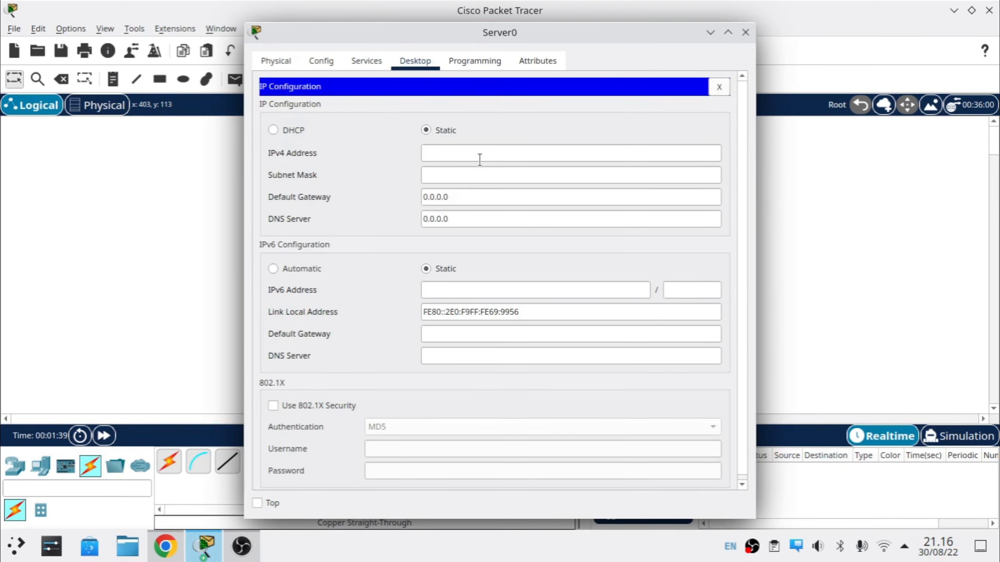
click(479, 159)
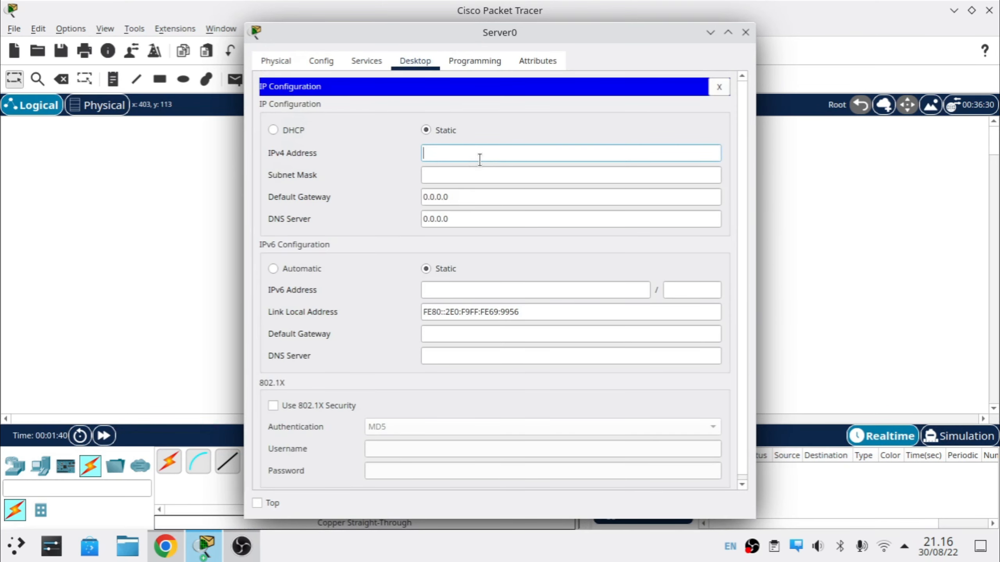
text(192.168)
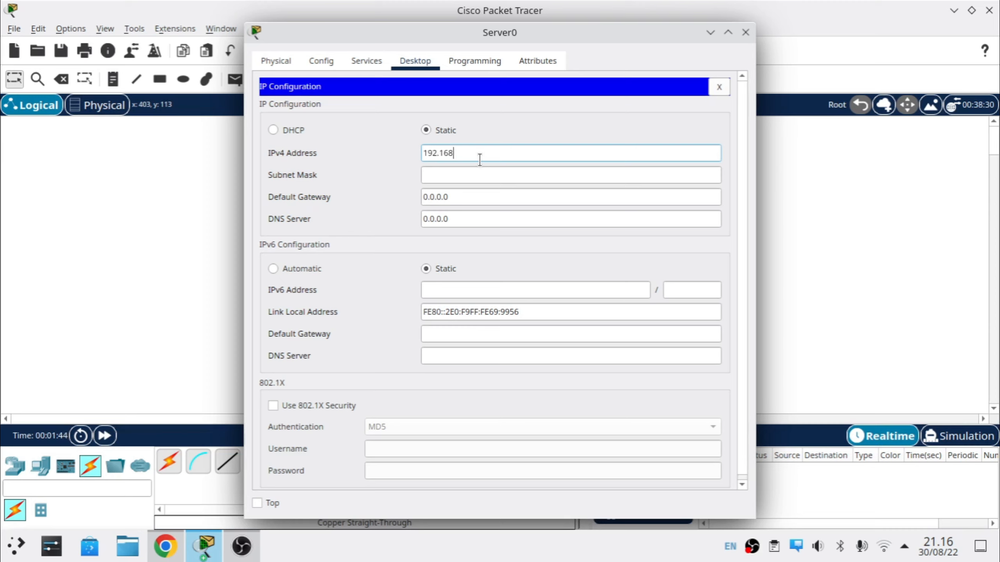
text(.3.1)
key(Tab)
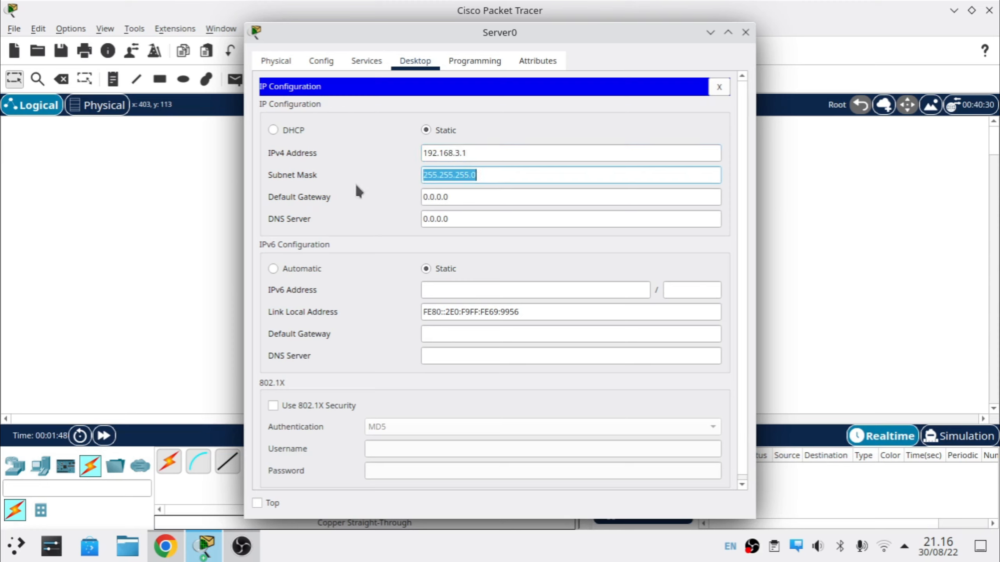
click(516, 175)
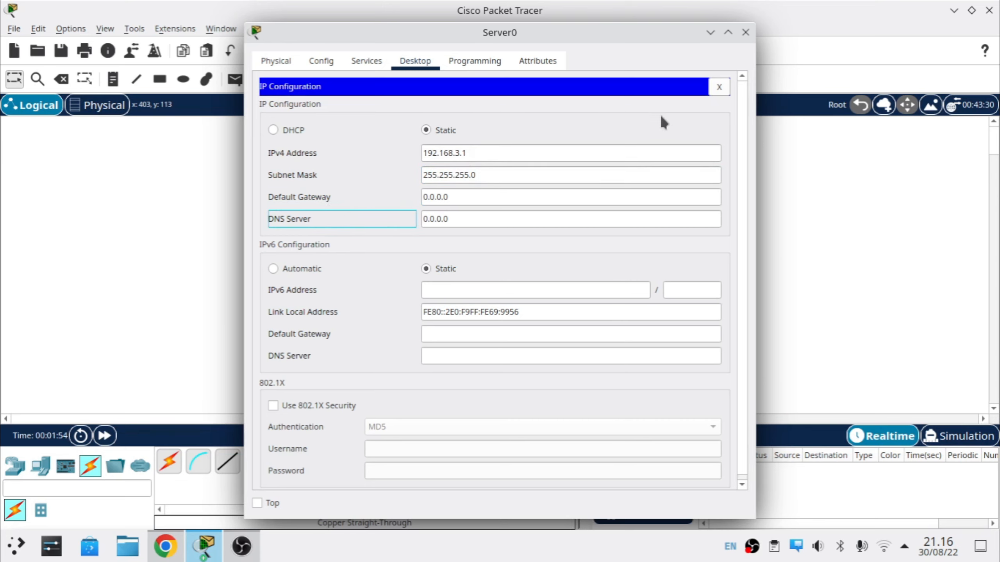
click(719, 88)
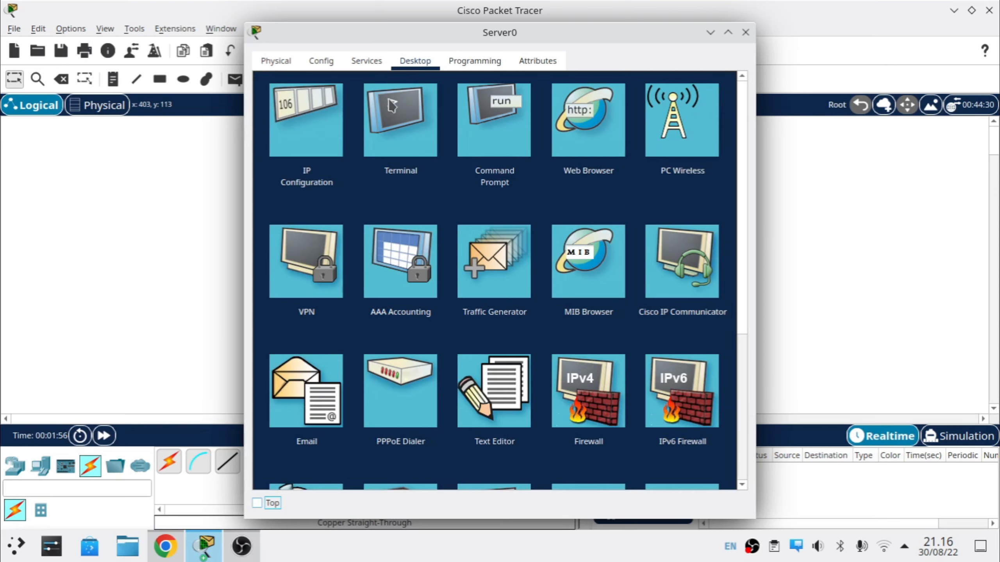
Step: Turn Server0's DNS service on and add an A record sobattekno.com → 192.168.3.1
click(366, 63)
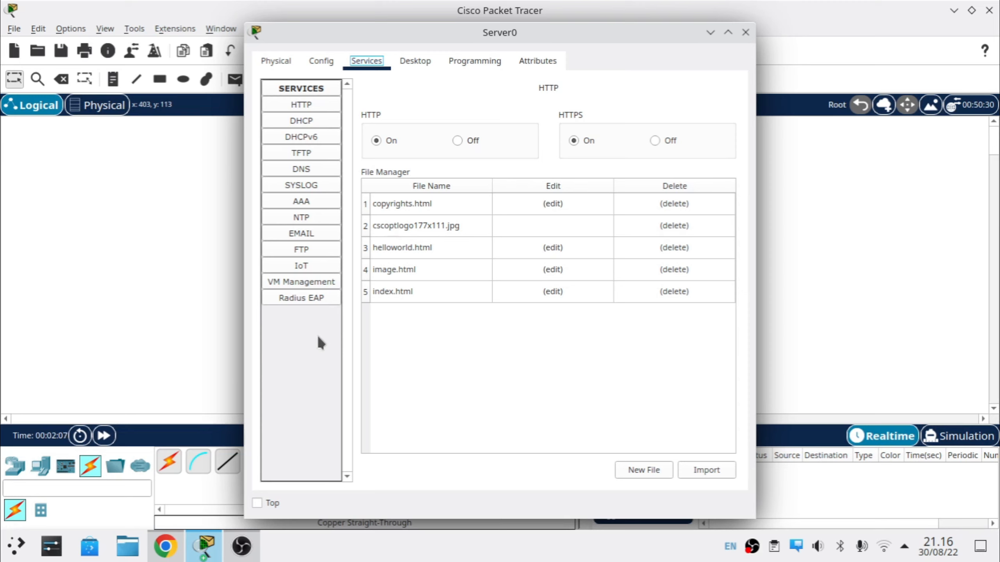
click(296, 168)
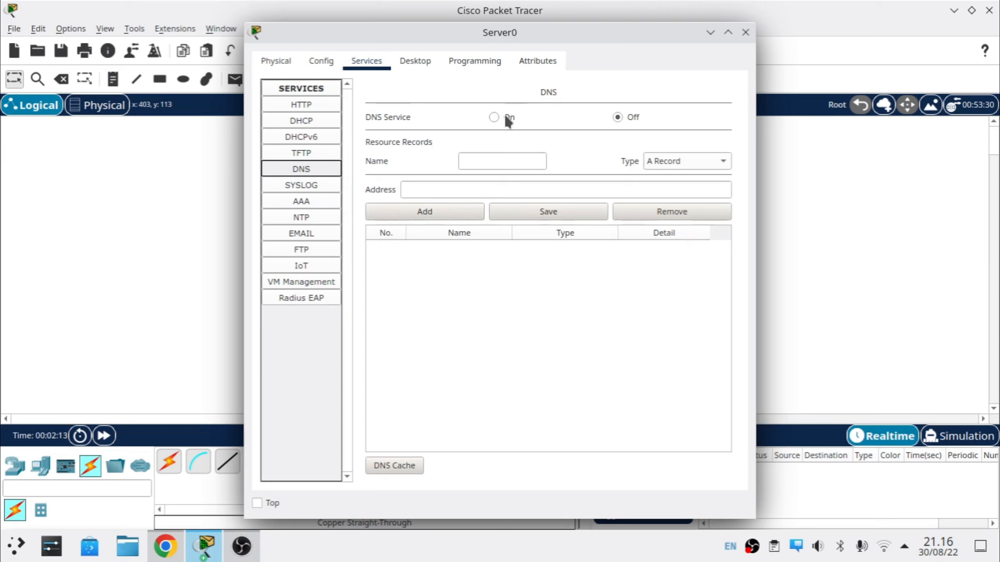
click(494, 117)
click(493, 163)
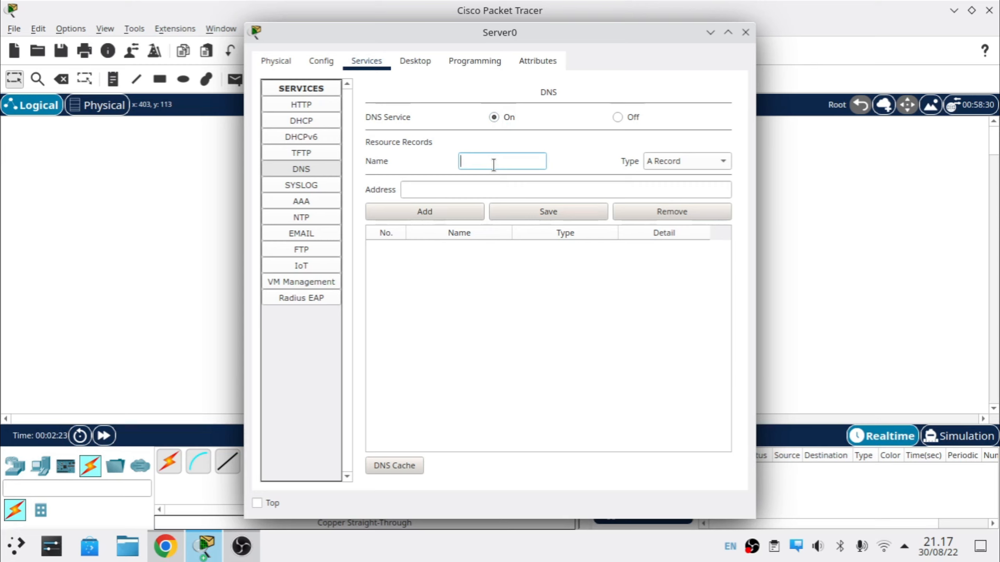
text(sobattekno.com)
click(607, 183)
text(192.168)
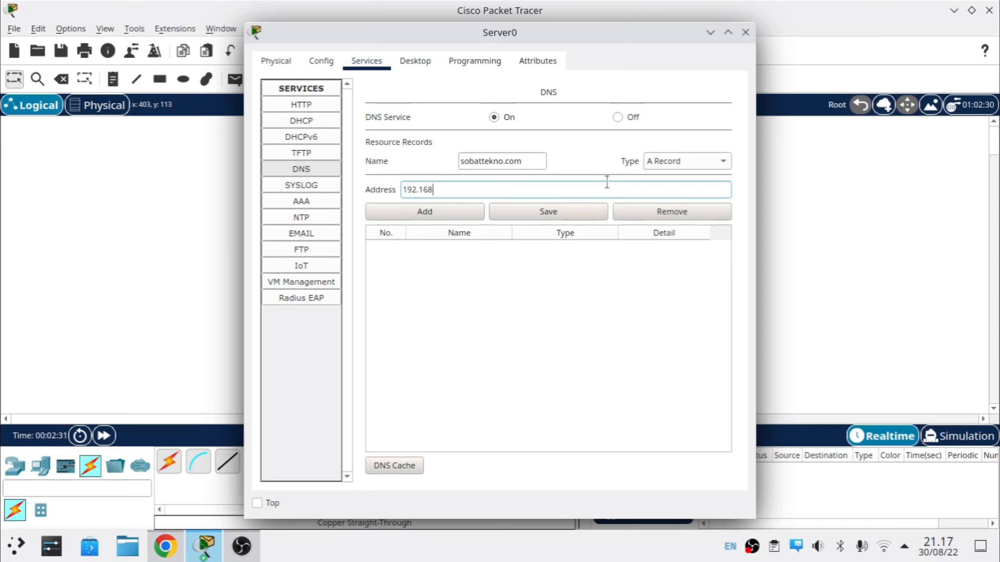
text(.3.1)
click(464, 213)
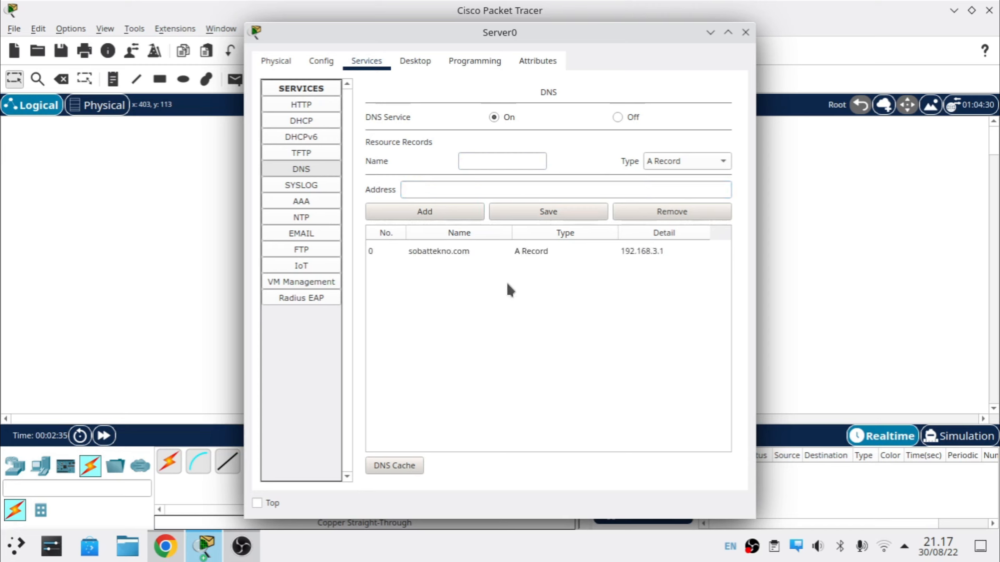
click(603, 251)
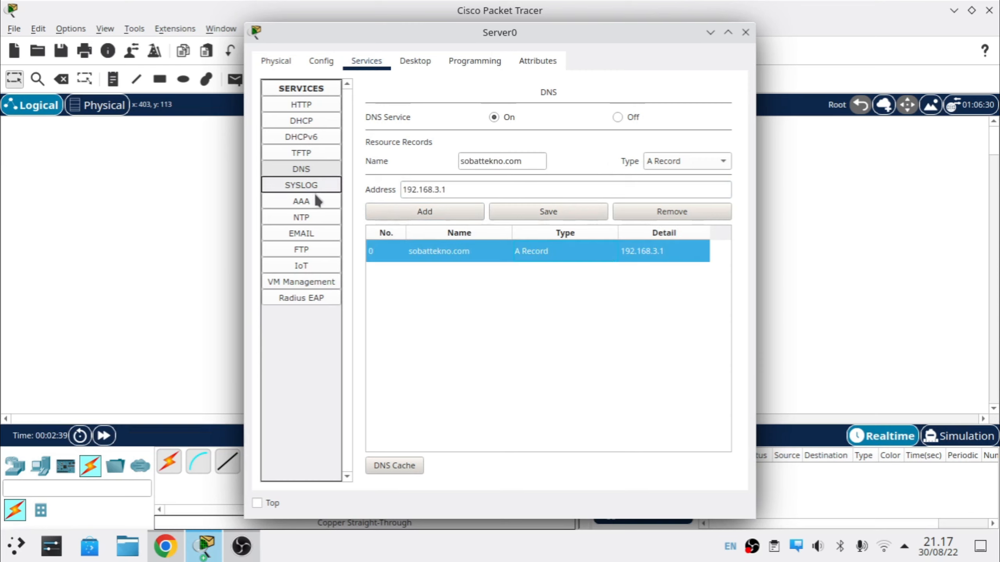
Step: Set the mail domain to sobattekno.com and add account user1 with its password
click(298, 234)
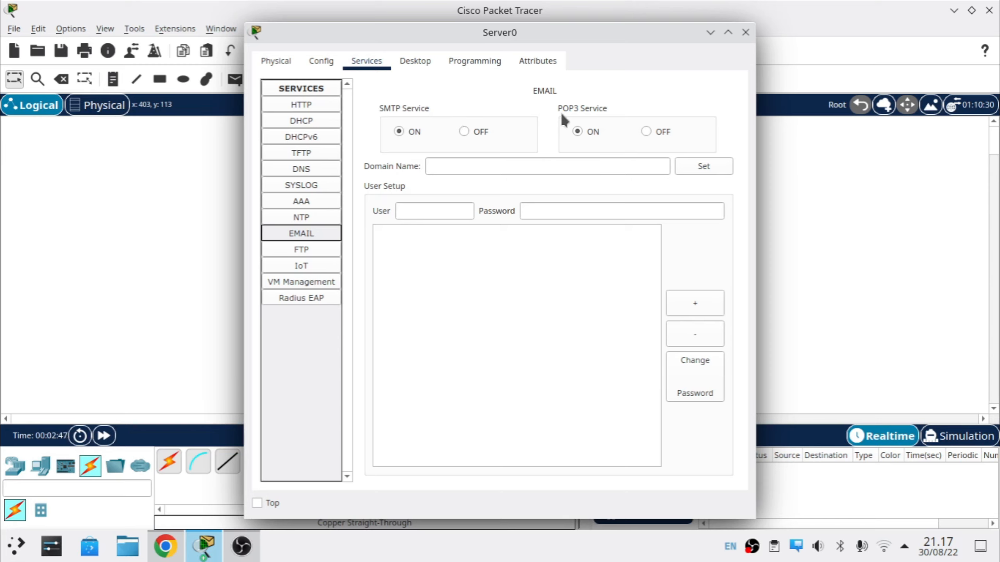
click(509, 165)
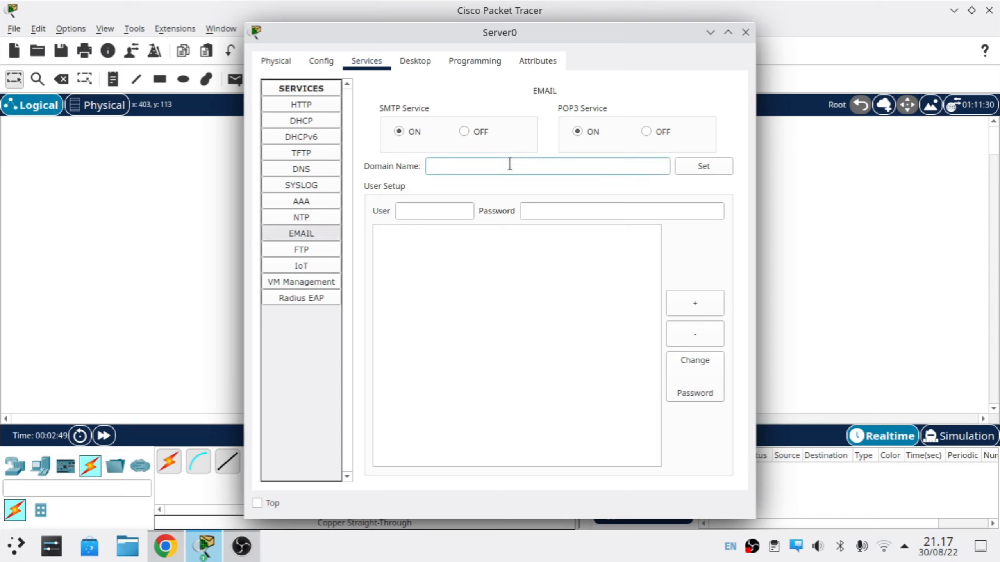
text(sobattekno.com)
click(708, 172)
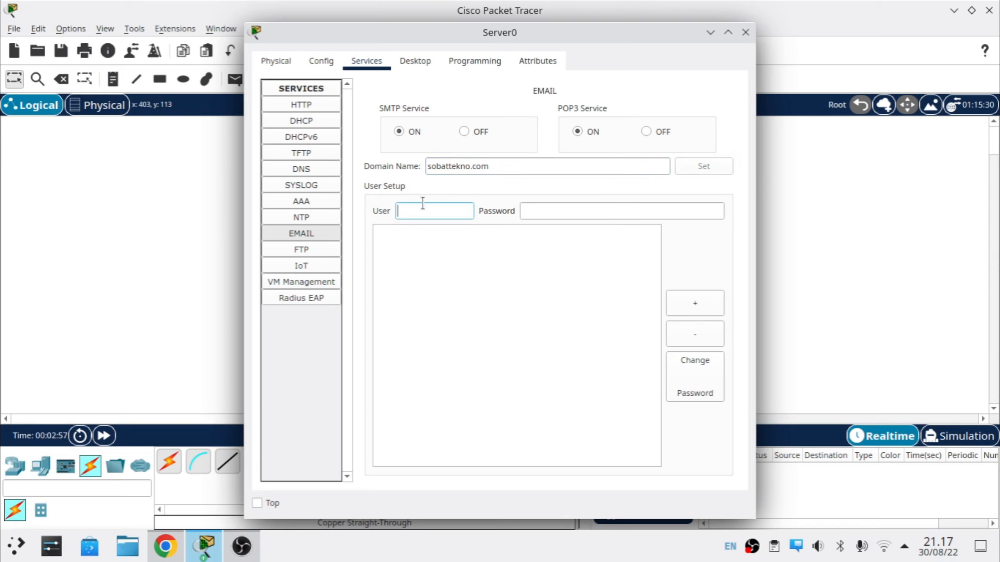
text(user1)
key(Tab)
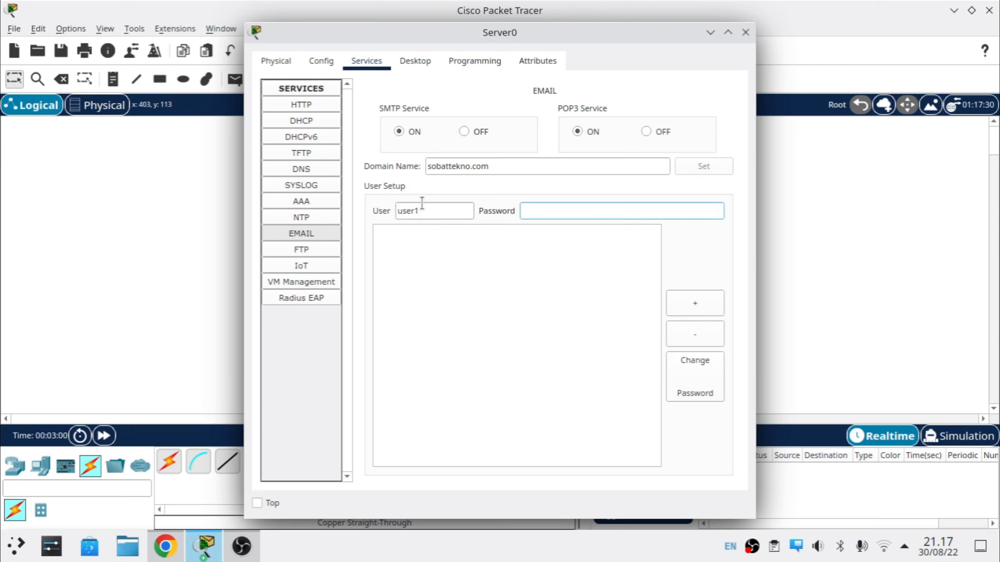
text(user)
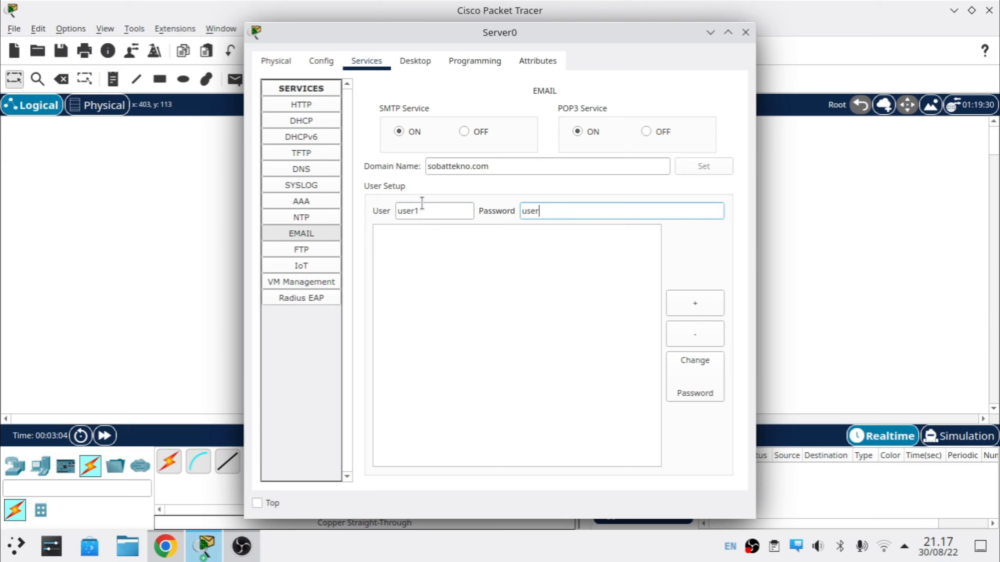
text(1)
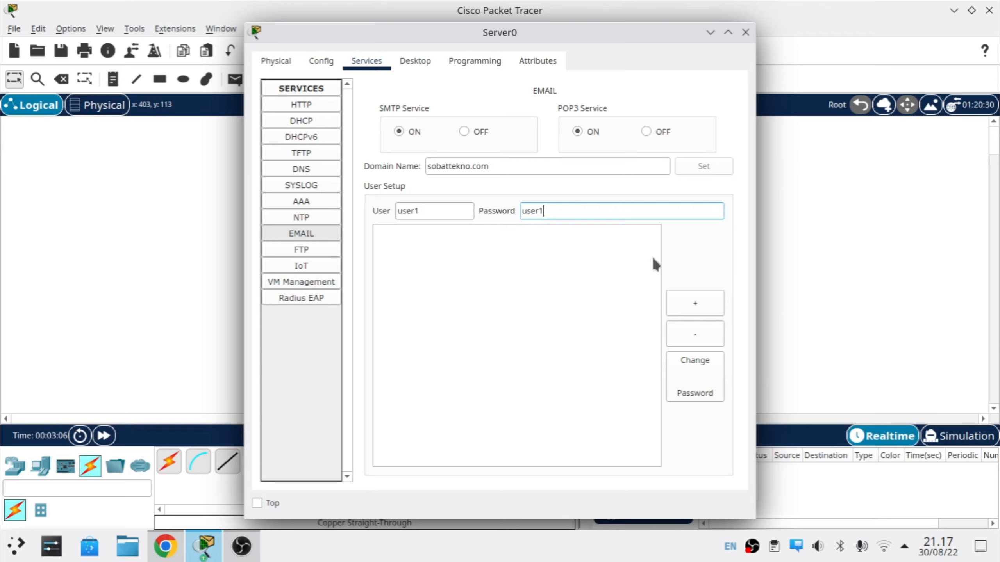
click(671, 303)
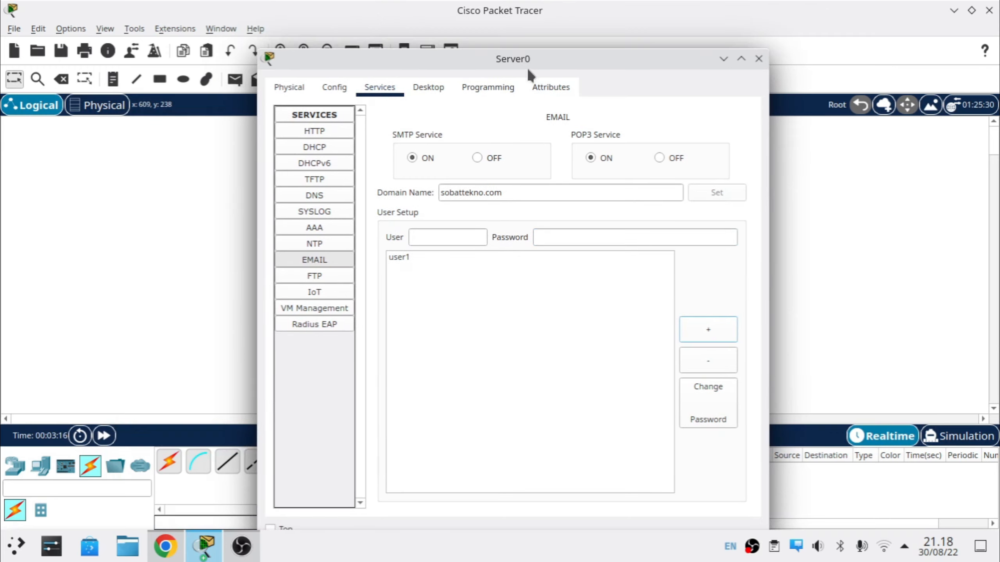
Step: Add mail account user2 with its password
drag(526, 67, 497, 40)
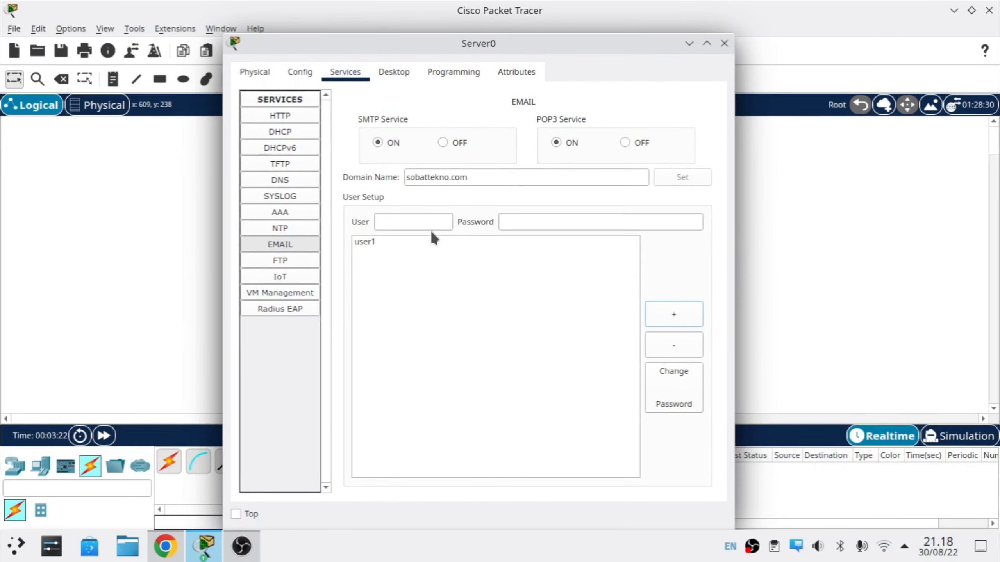
click(415, 226)
text(use)
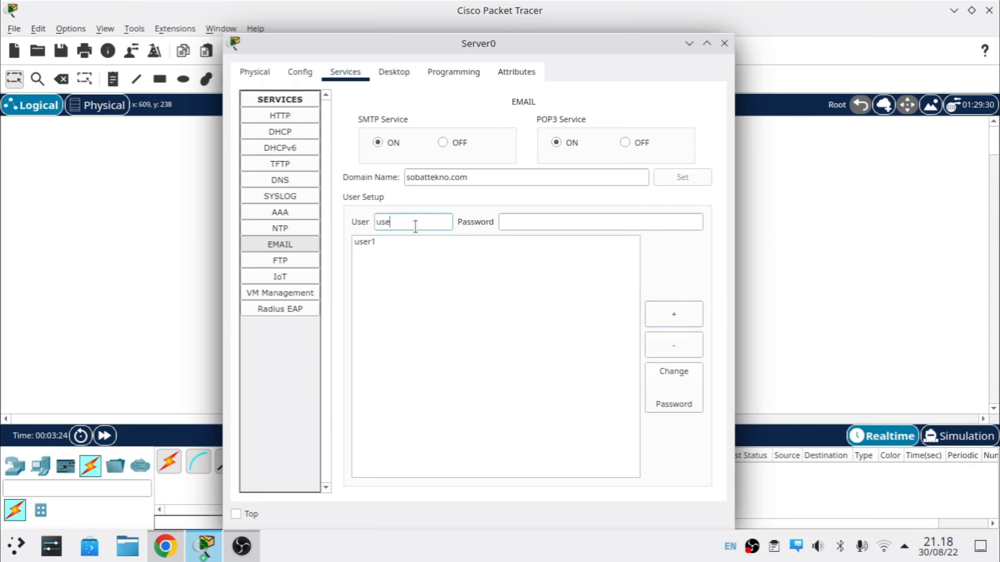
text(r2)
key(Tab)
text(user3)
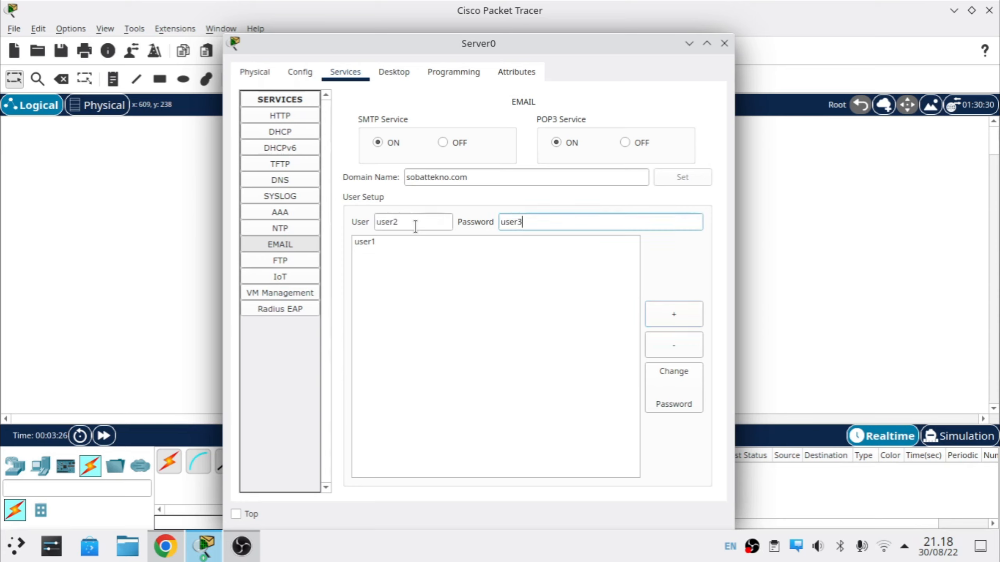
key(BackSpace)
text(2)
click(685, 315)
Step: Add mail account user3 with its password and close the server window
click(424, 220)
text(user3)
key(Tab)
text(user3)
click(673, 315)
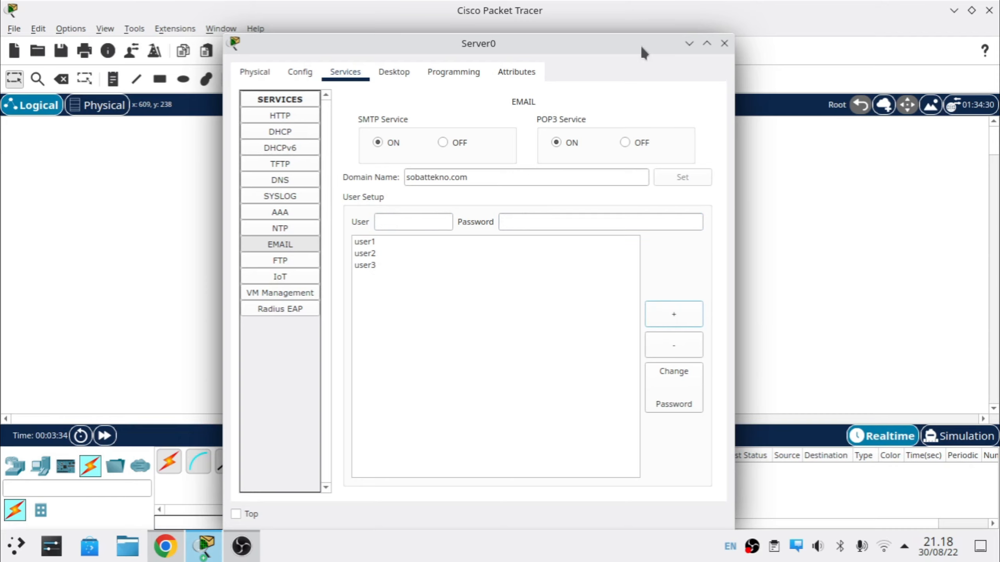
drag(642, 51, 530, 81)
click(616, 74)
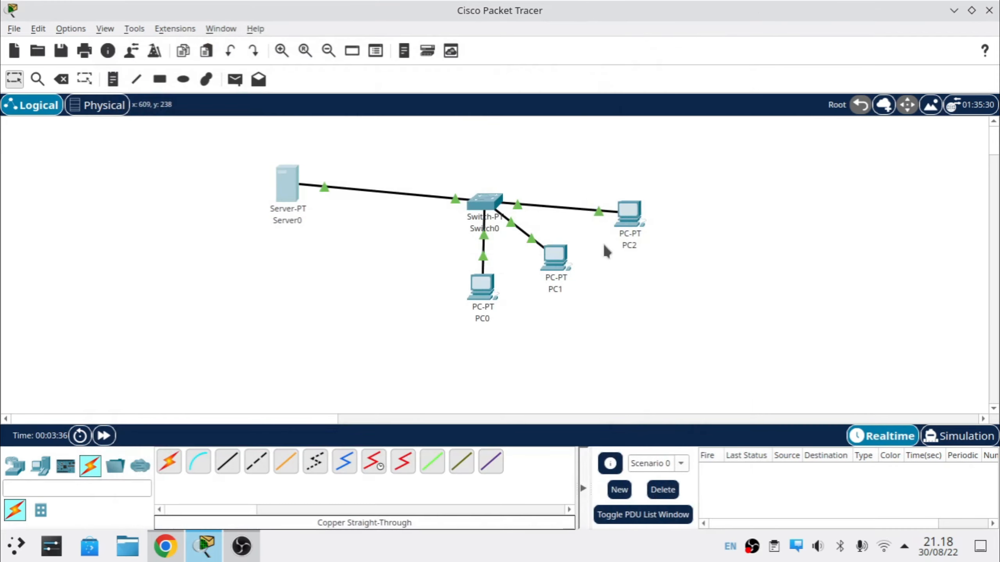
Step: Move PC2 to the top right, PC1 right of the switch, and PC0 below it
drag(629, 215, 668, 140)
drag(567, 268, 677, 249)
drag(484, 289, 530, 309)
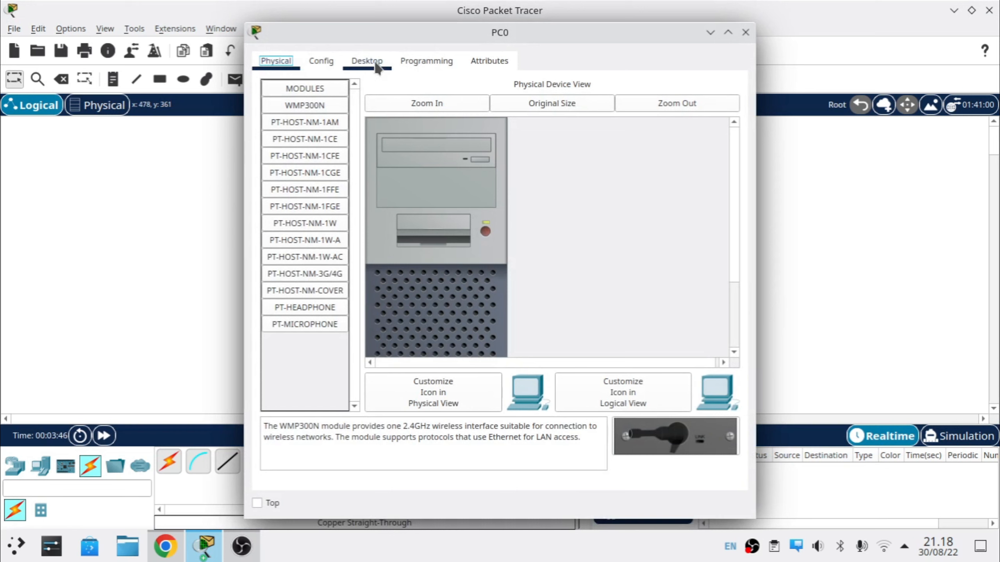
Step: Give PC0 IP 192.168.3.2, mask 255.255.255.0, gateway and DNS 192.168.3.1
click(376, 66)
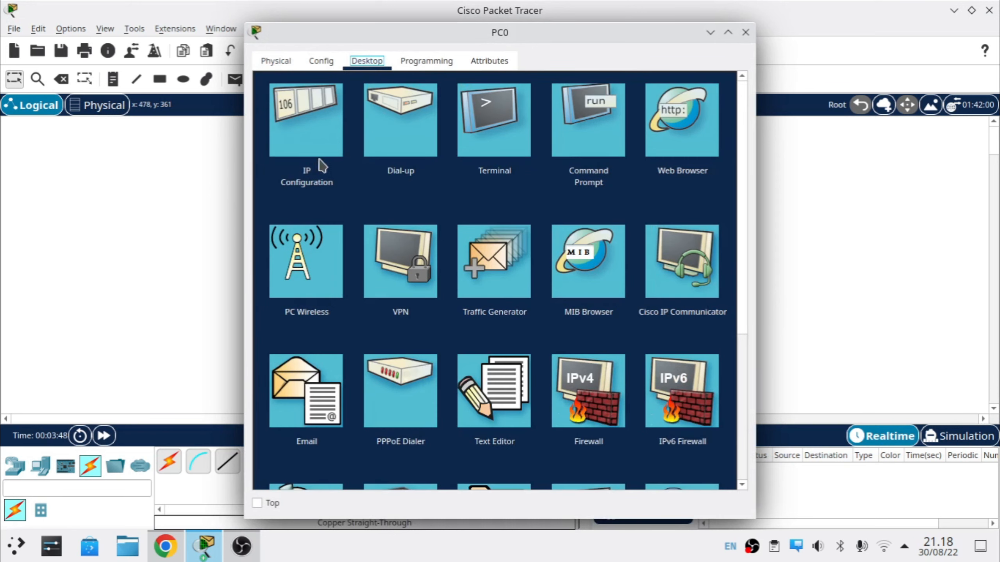
click(314, 145)
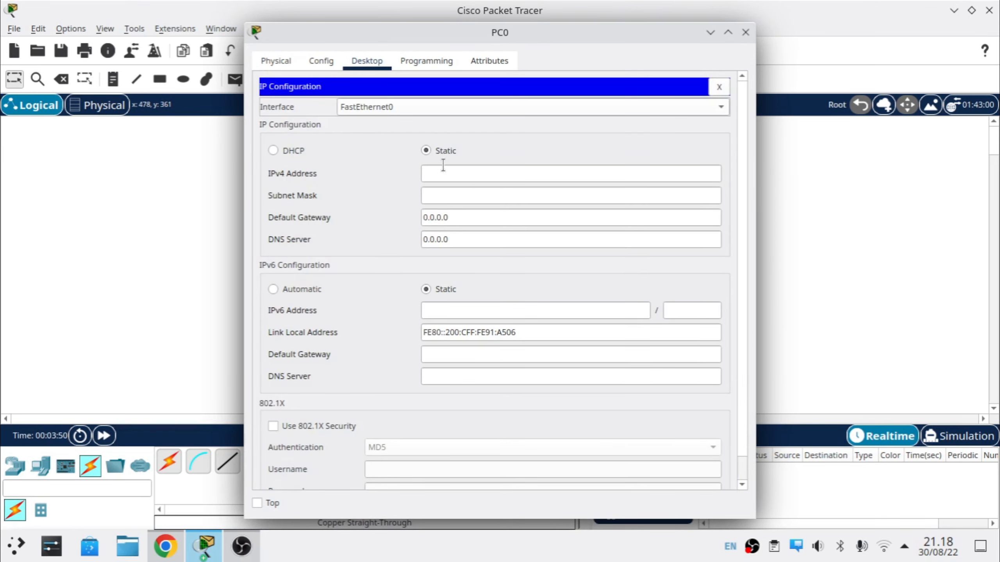
click(446, 169)
text(192.168.3.2)
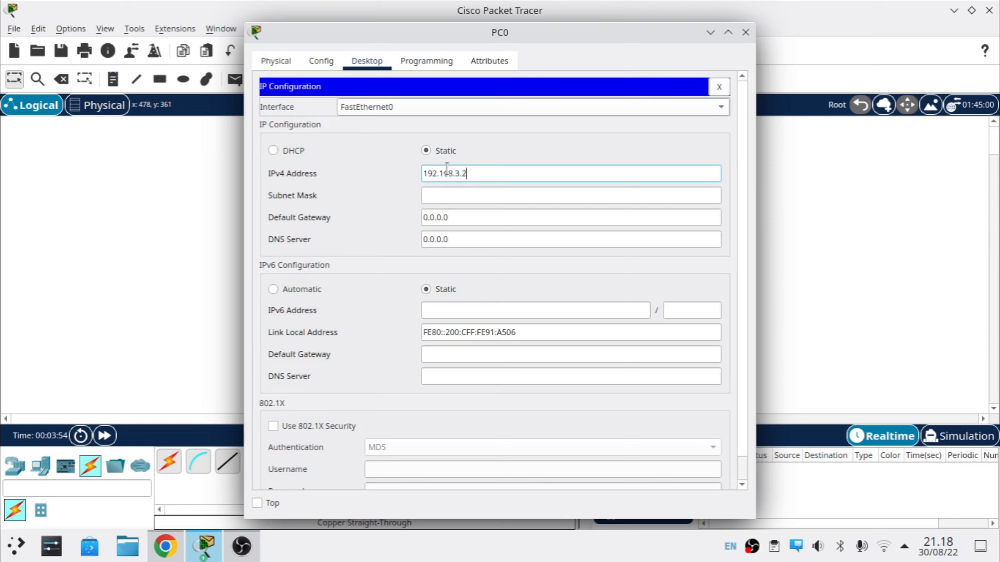
click(458, 197)
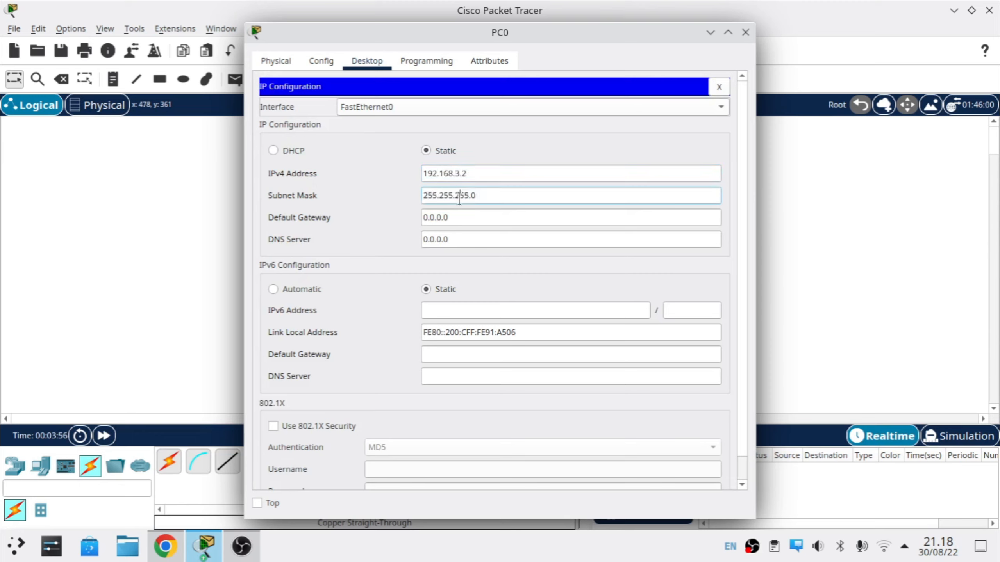
key(Tab)
text(192)
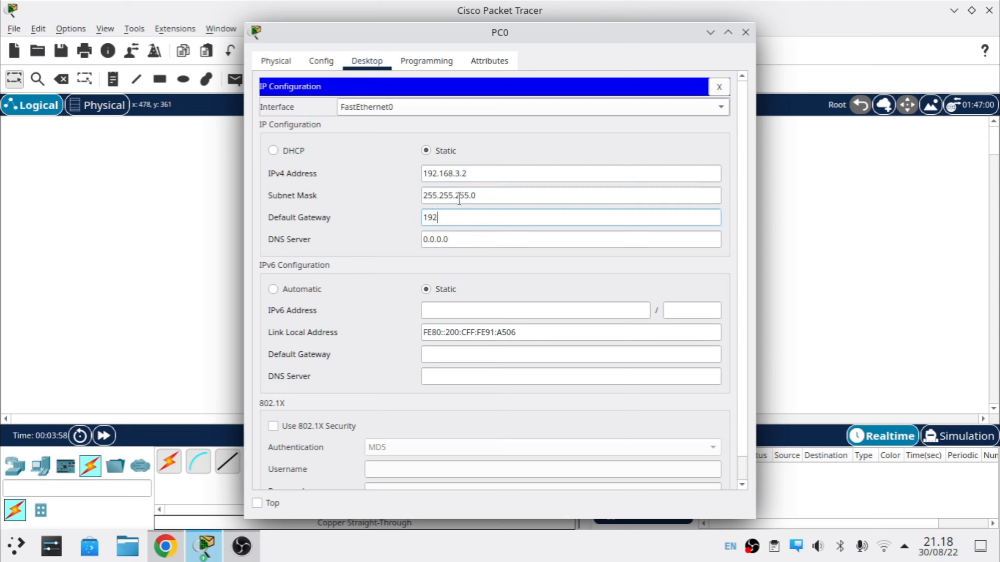
text(.168.3.1)
key(Tab)
text(192.168)
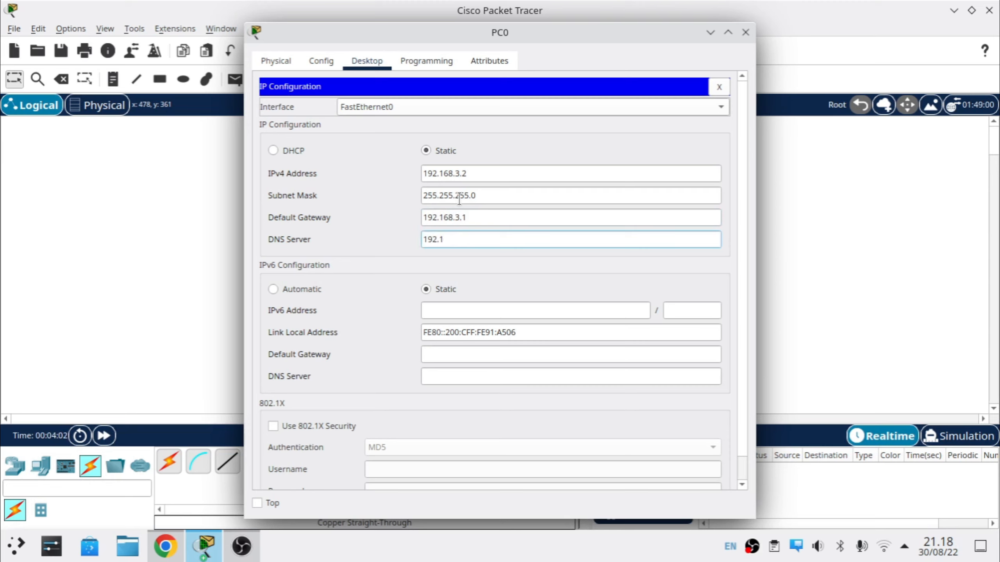
text(3.1)
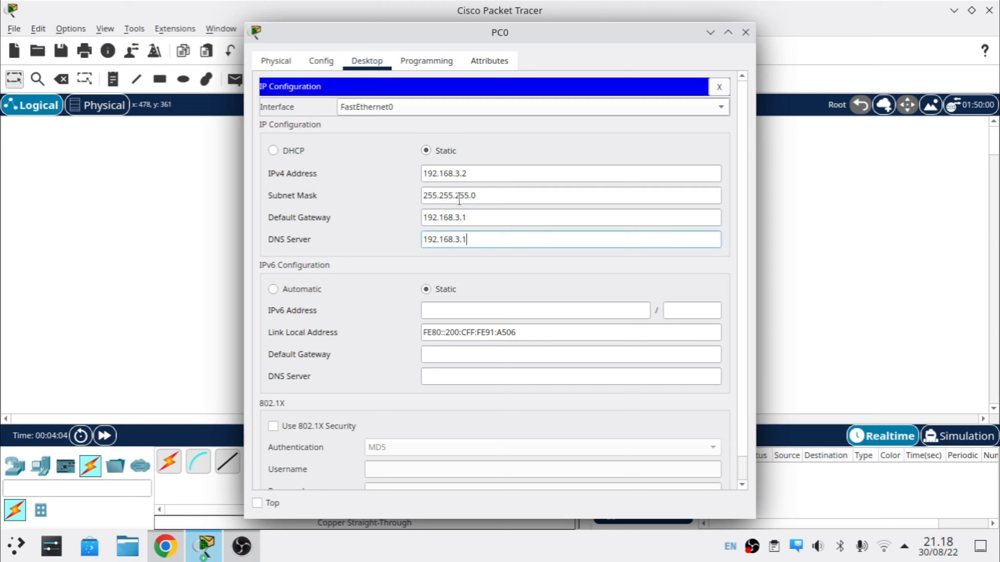
click(548, 153)
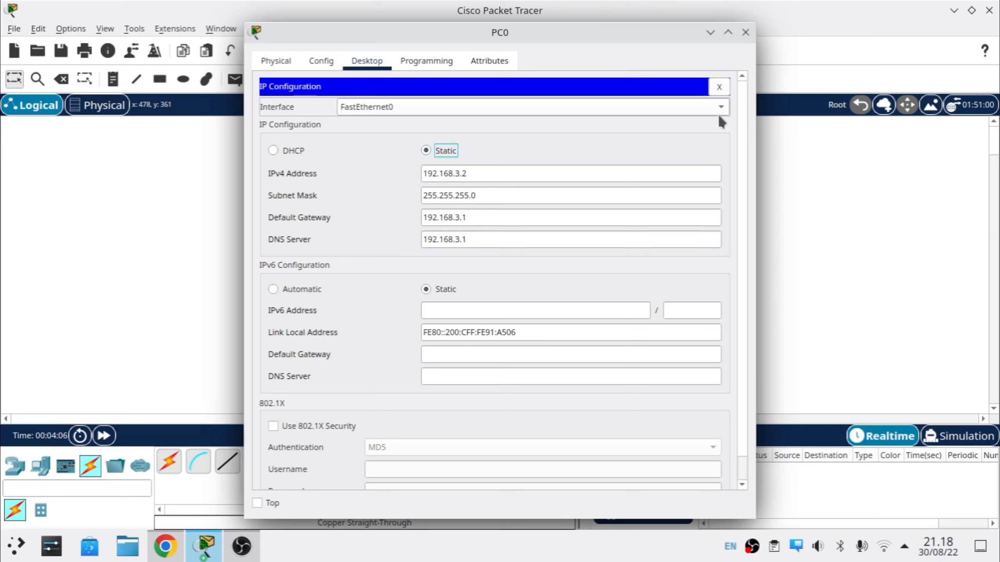
click(718, 87)
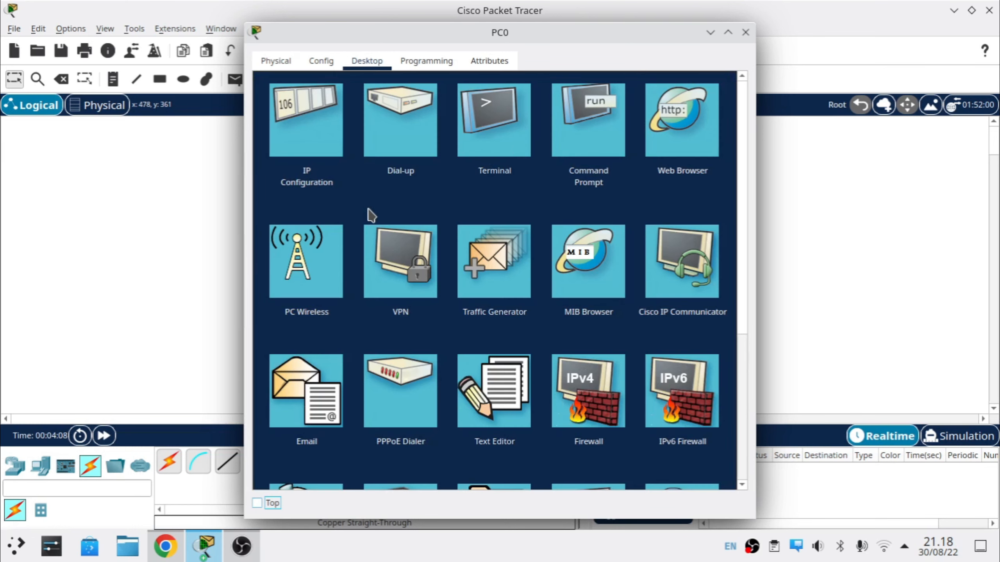
Step: Open PC0's Email app, close it unchanged, then close PC0's window
scroll(350, 359, down, 2)
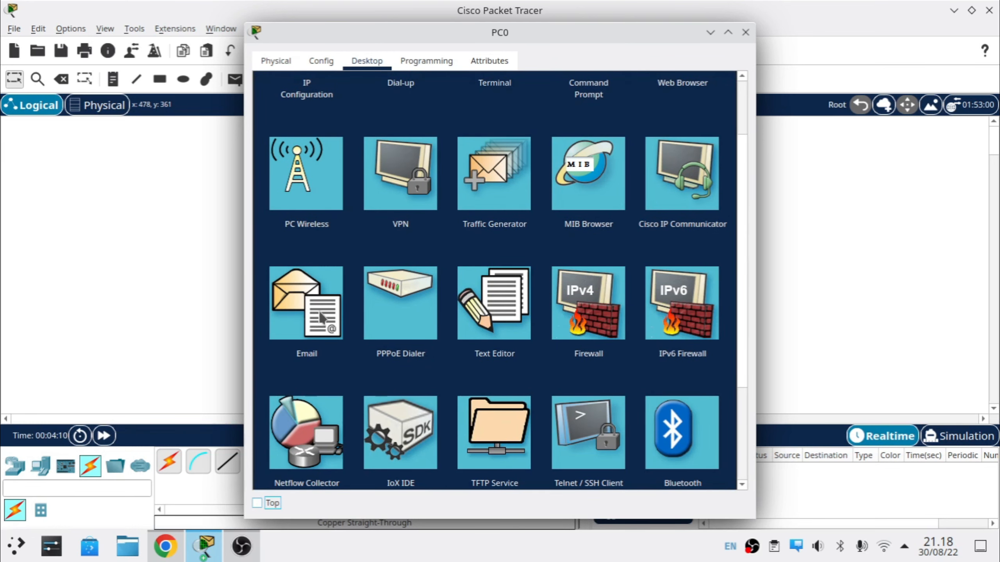
click(321, 316)
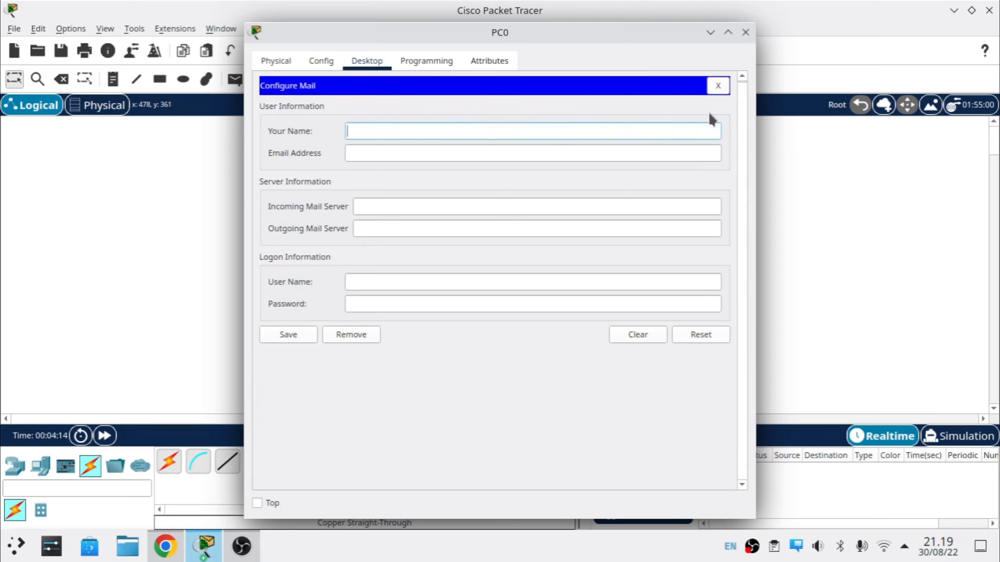
click(718, 87)
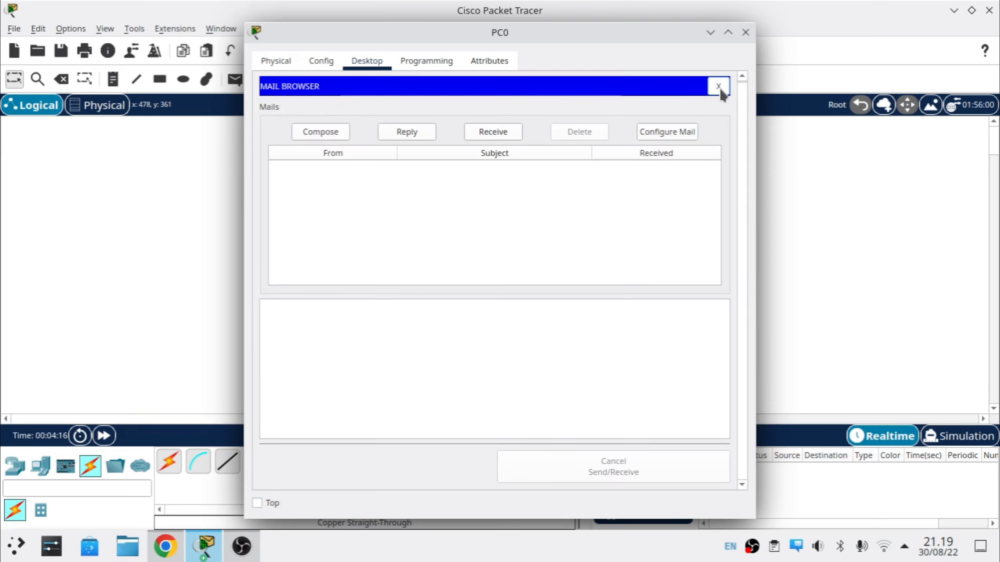
click(718, 87)
click(745, 33)
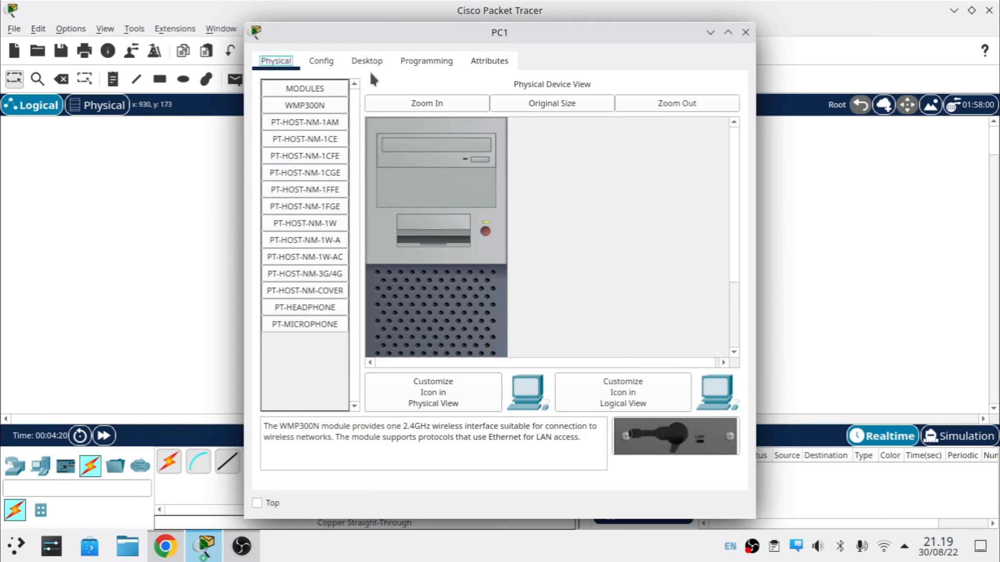
Step: Enter PC1's IP 192.168.3.3 with default mask and gateway 192.168.1.1
click(366, 63)
click(309, 133)
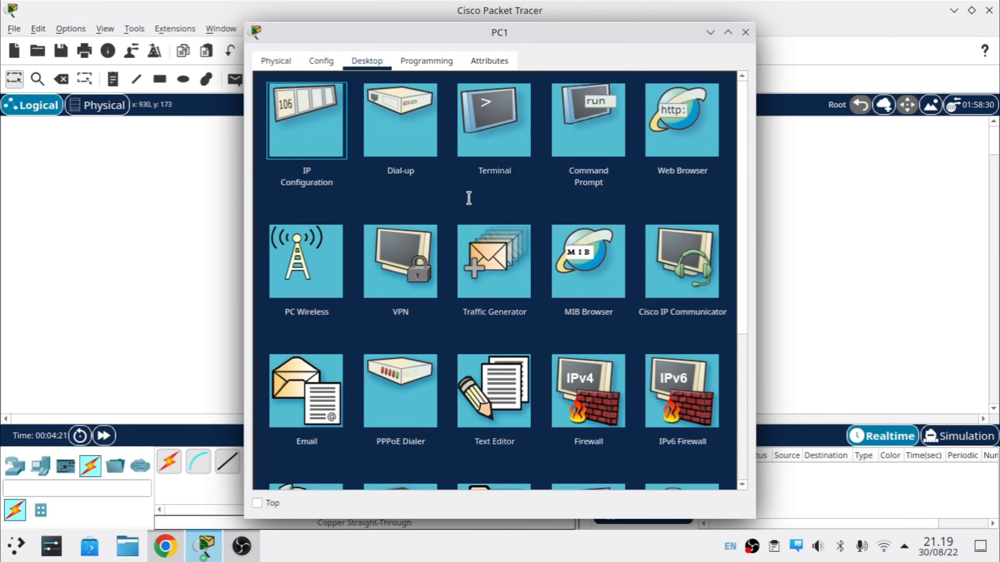
text(1)
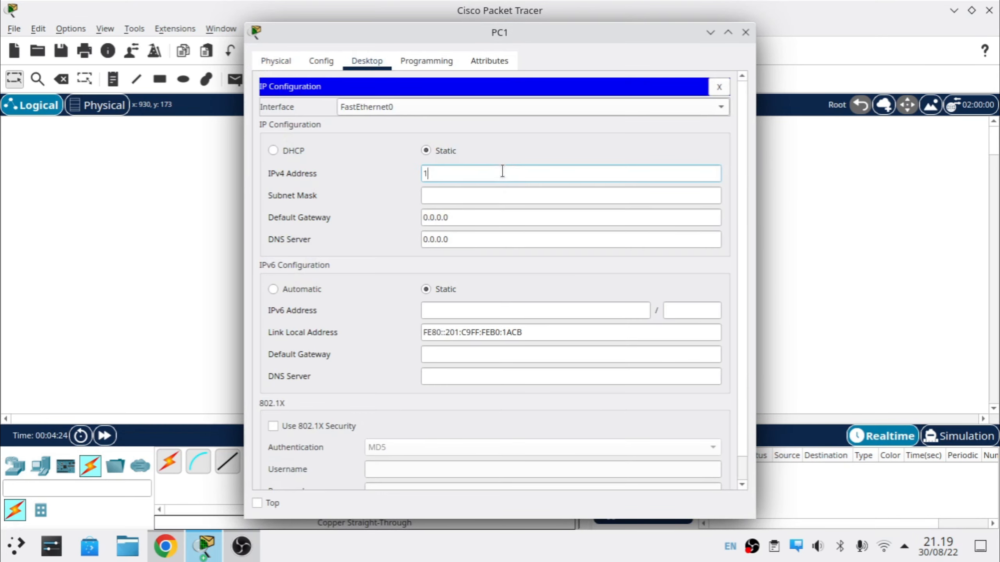
text(92.168.3.3)
key(Tab)
key(Tab)
text(192.1681)
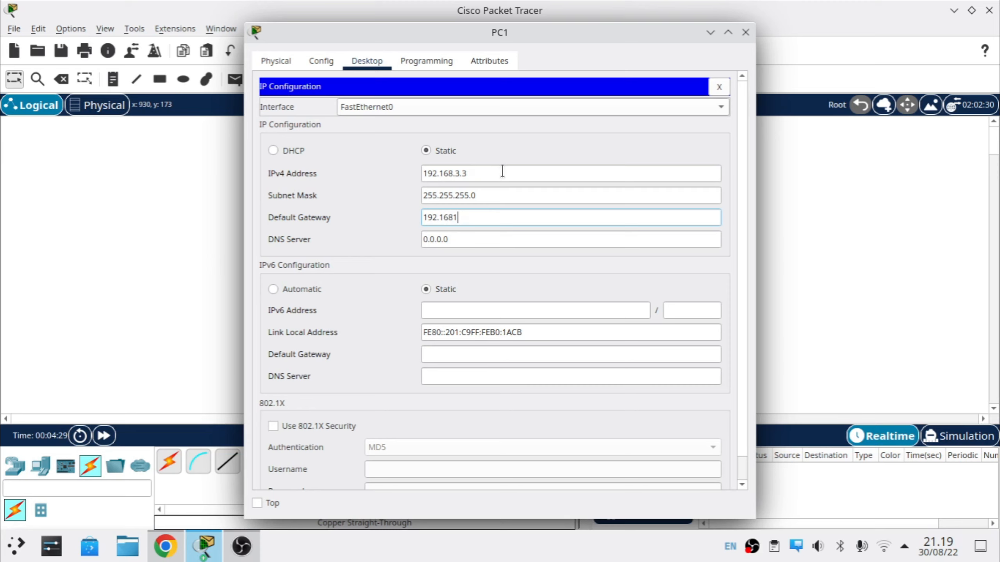
key(BackSpace)
text(.3.1)
key(ctrl+a)
text(192.168.1.1)
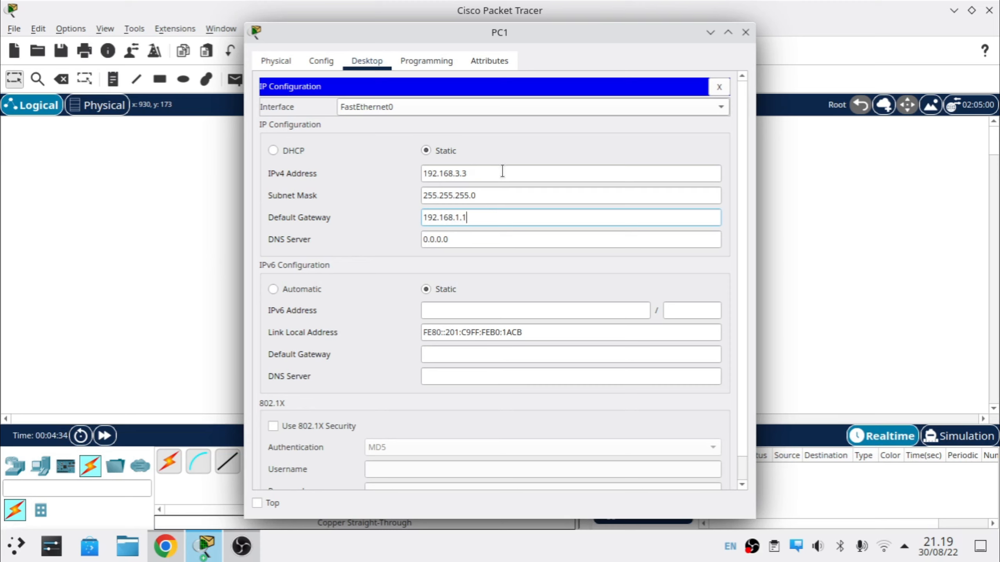
Step: Copy the 192.168.1.1 gateway into PC1's DNS server field and close the window
key(ctrl+a)
key(ctrl+c)
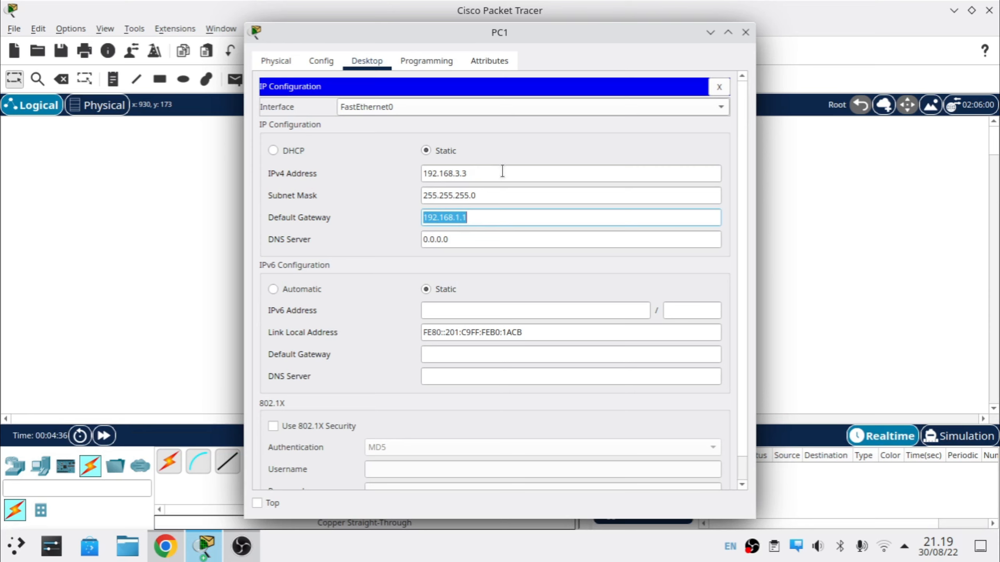
key(Tab)
key(ctrl+v)
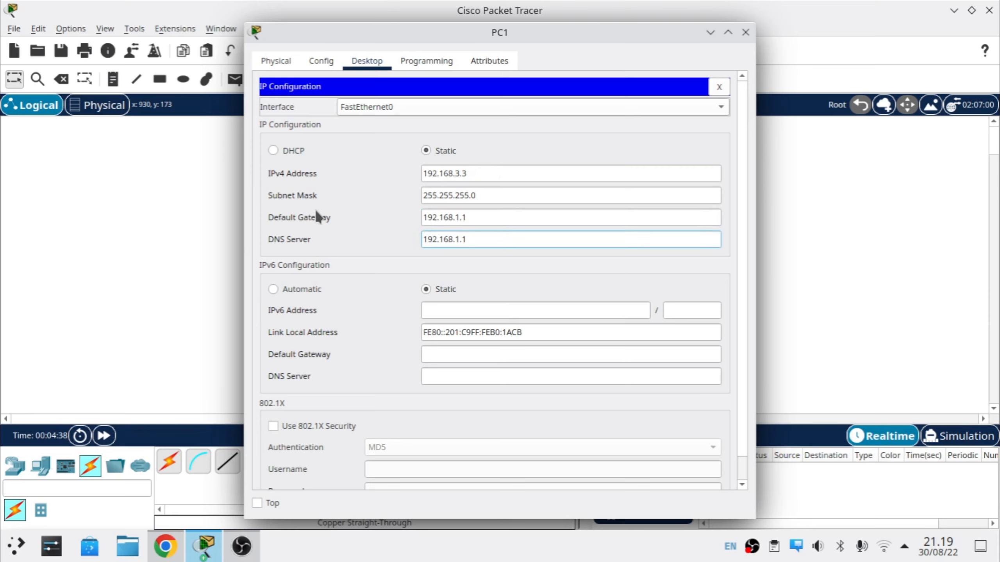
click(717, 87)
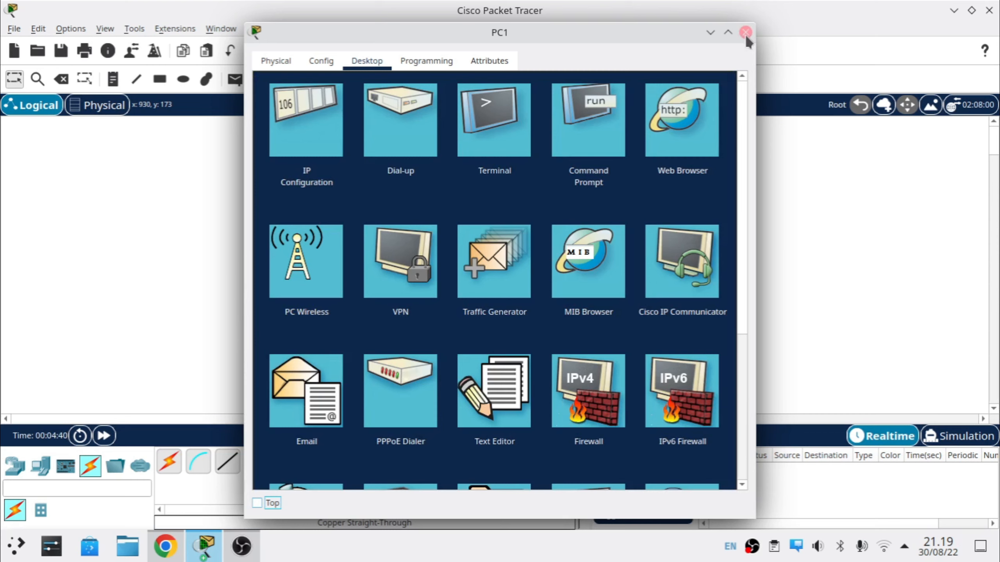
click(745, 33)
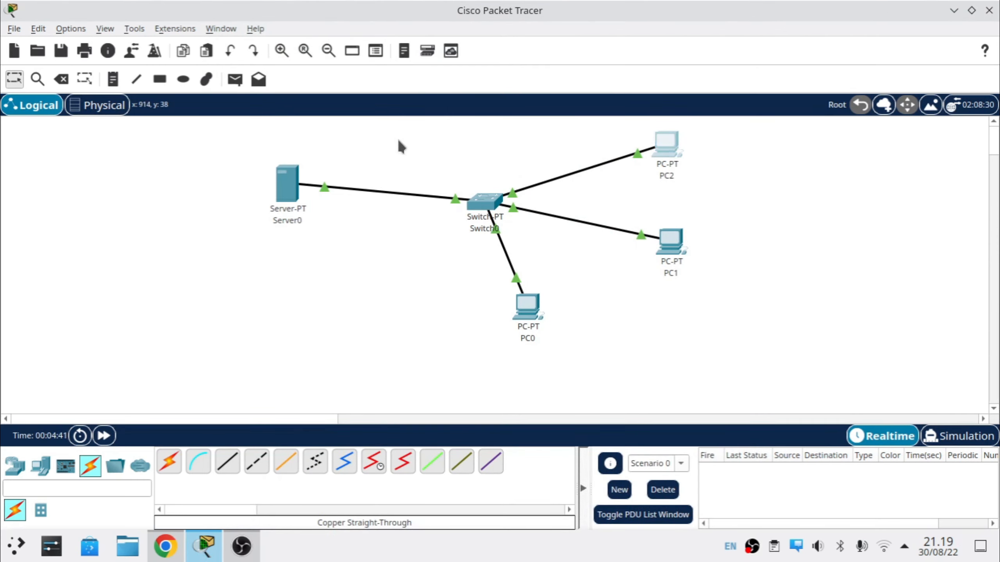
Step: Give PC2 IP address 192.168.3.4 with subnet mask 255.255.255.0
click(666, 143)
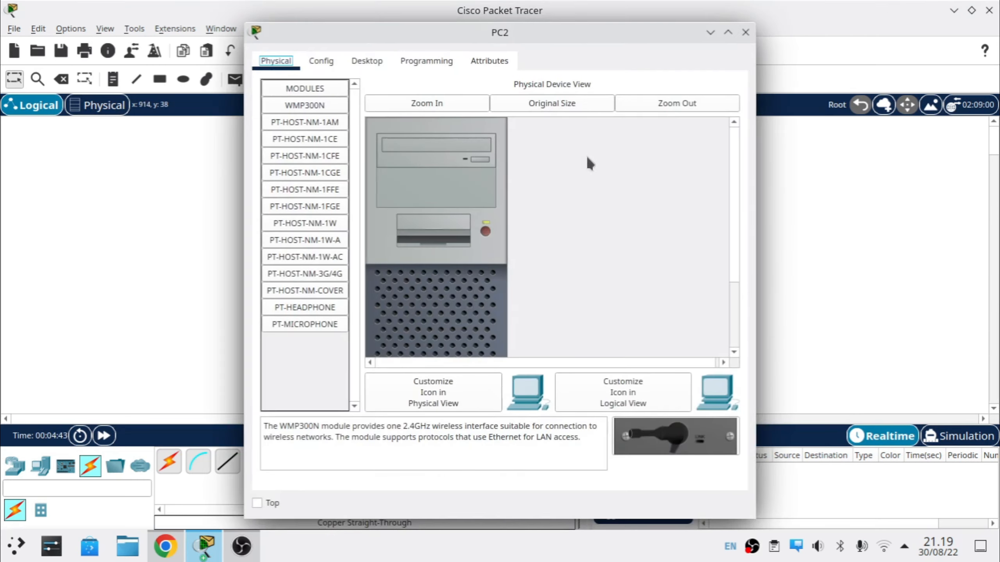
click(367, 61)
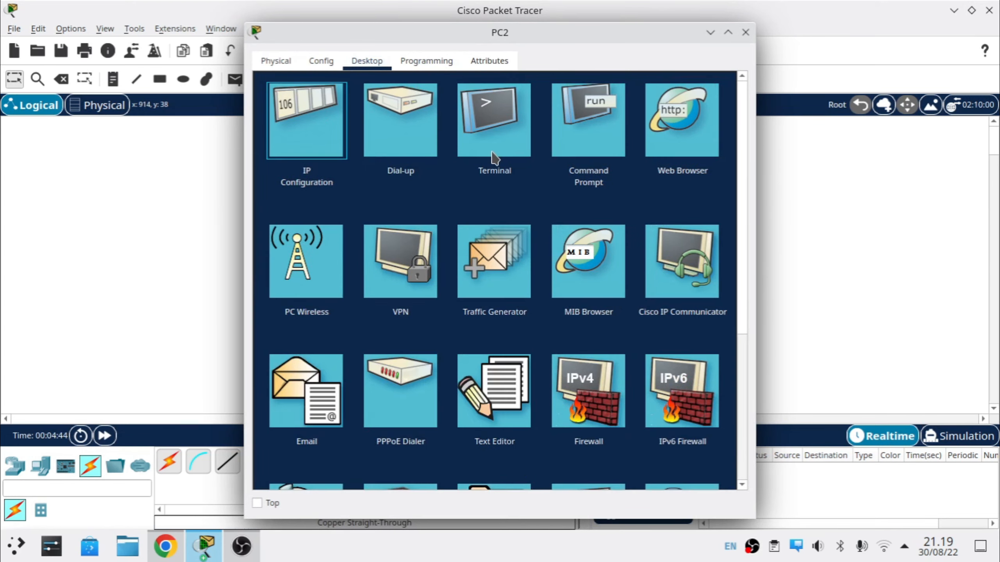
click(365, 187)
click(444, 176)
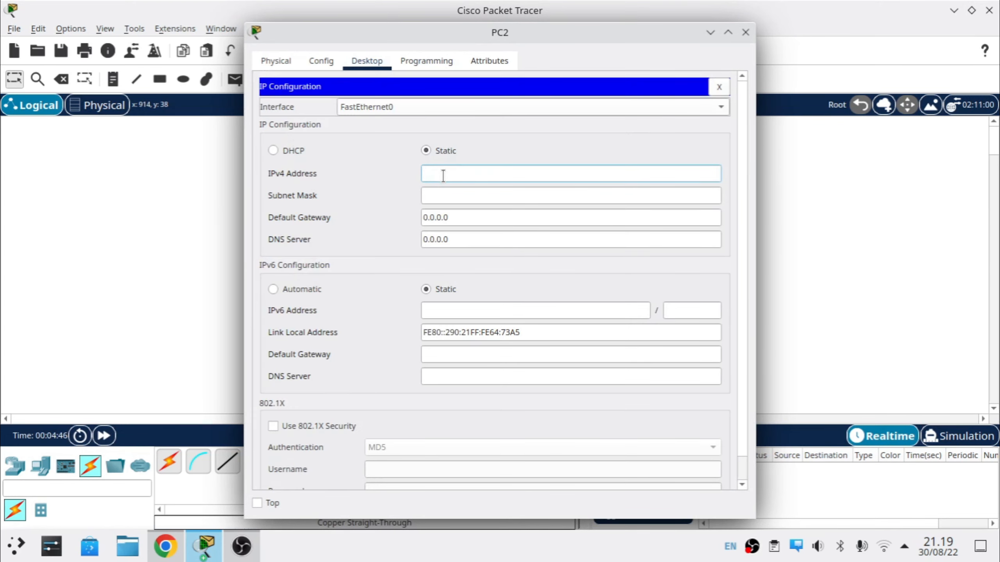
text(192.168.1.3)
text(3.4)
key(Tab)
key(Tab)
Step: Set PC2's gateway and DNS server to 192.168.3.1 and close its window
text(192.168.1.1)
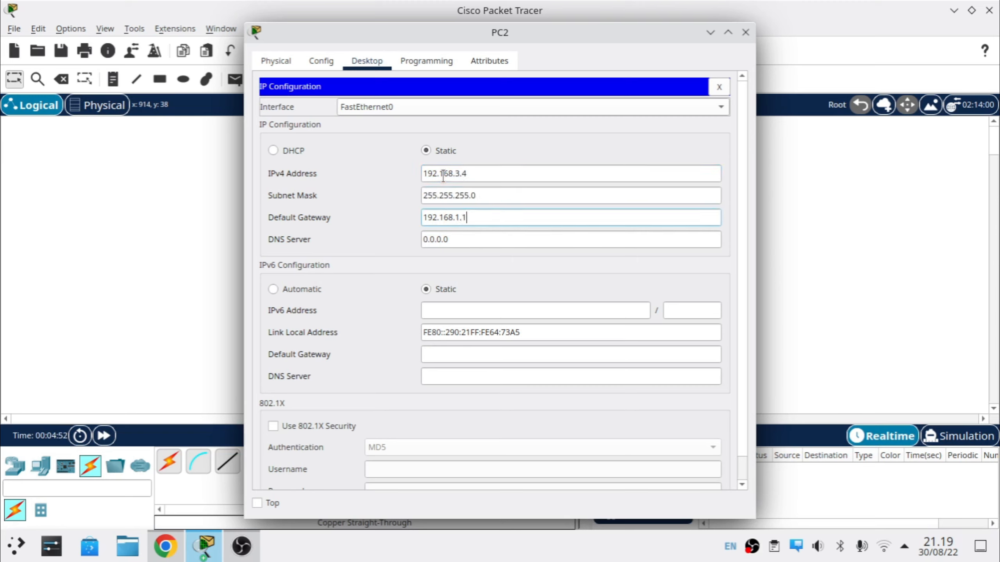
key(BackSpace)
key(BackSpace)
key(BackSpace)
text(3)
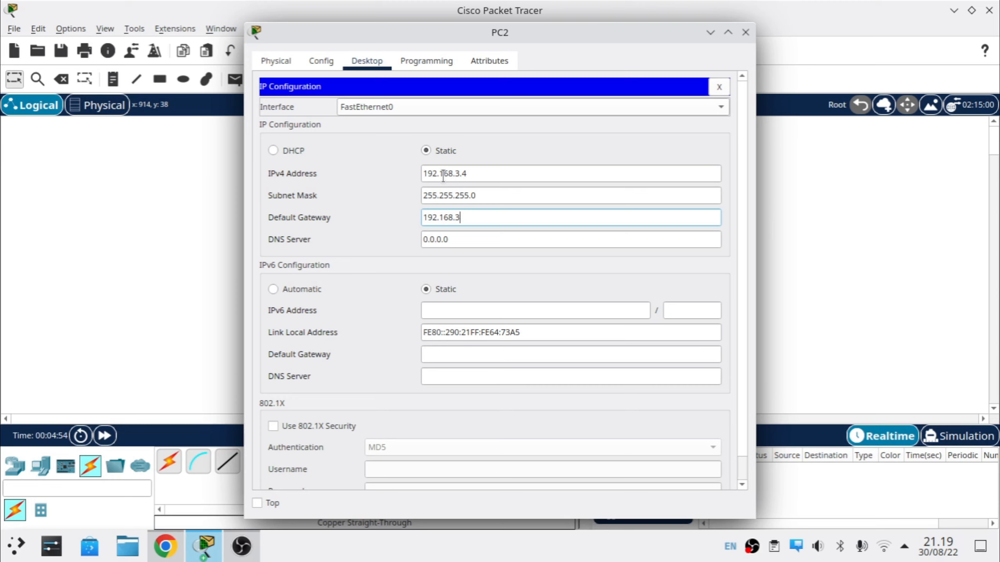
text(.1)
key(Tab)
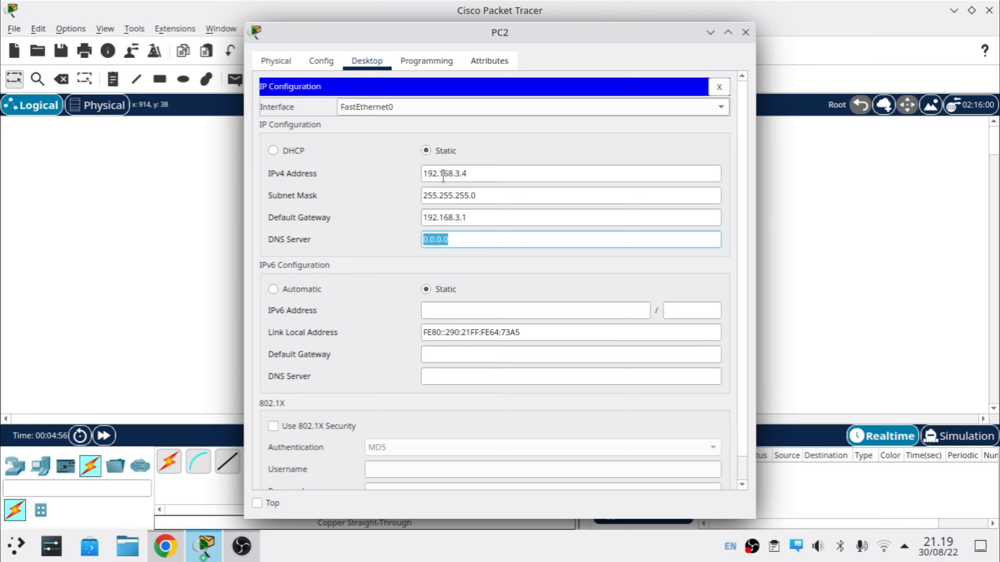
text(192.168.1.1)
key(Left)
key(Left)
key(BackSpace)
text(3)
click(718, 87)
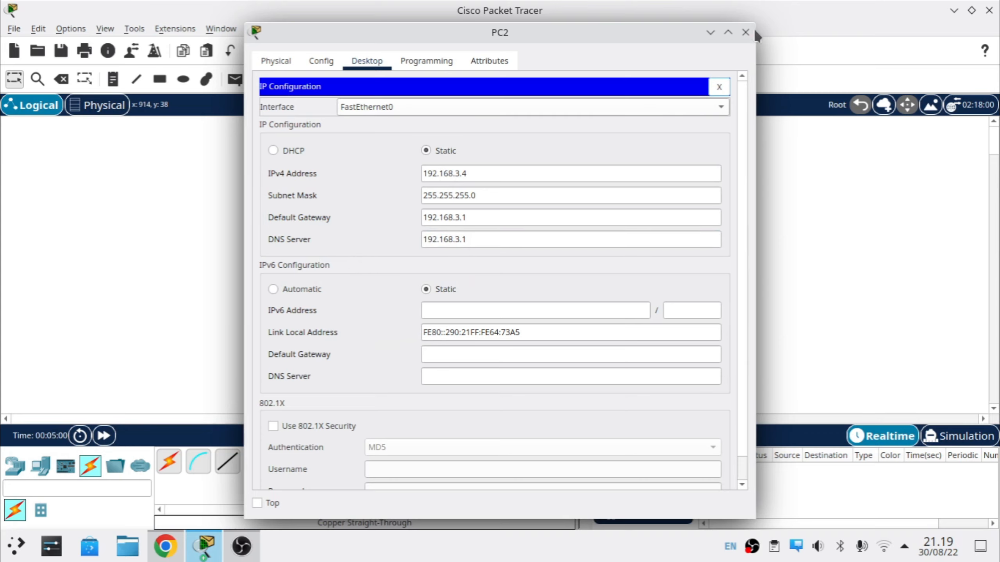
click(745, 33)
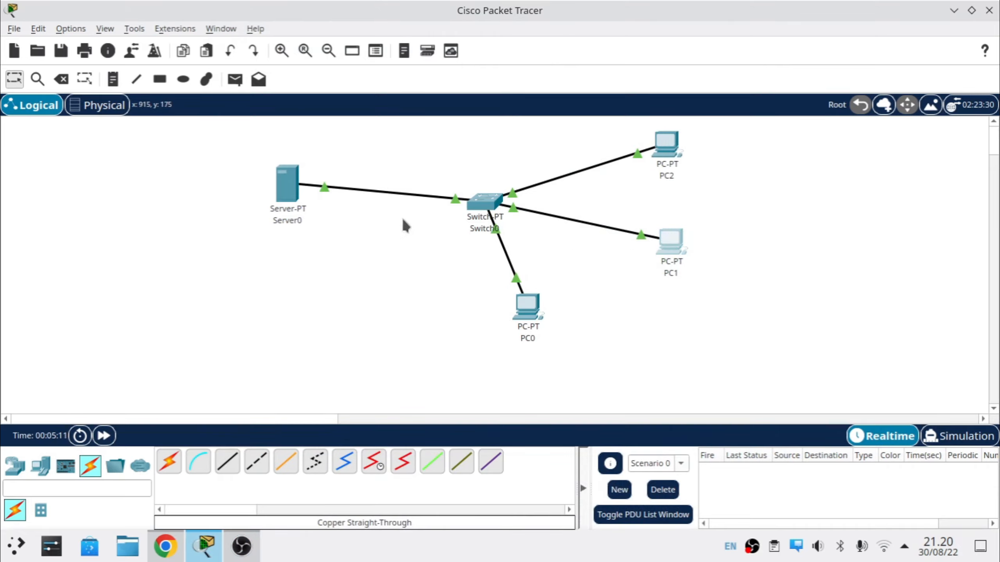
Step: Change PC1's gateway and DNS from 192.168.1.1 to 192.168.3.1 and close its window
click(667, 239)
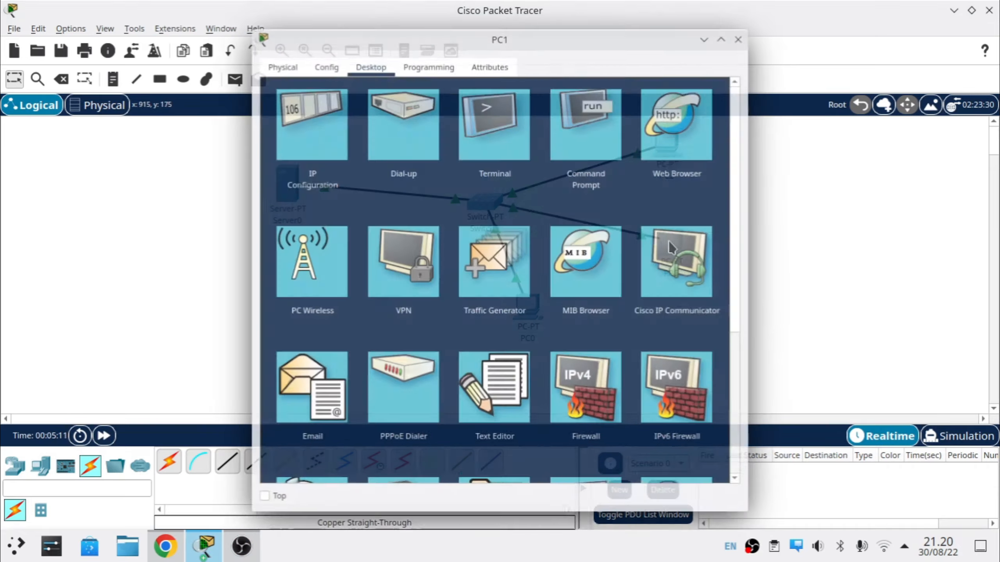
click(318, 142)
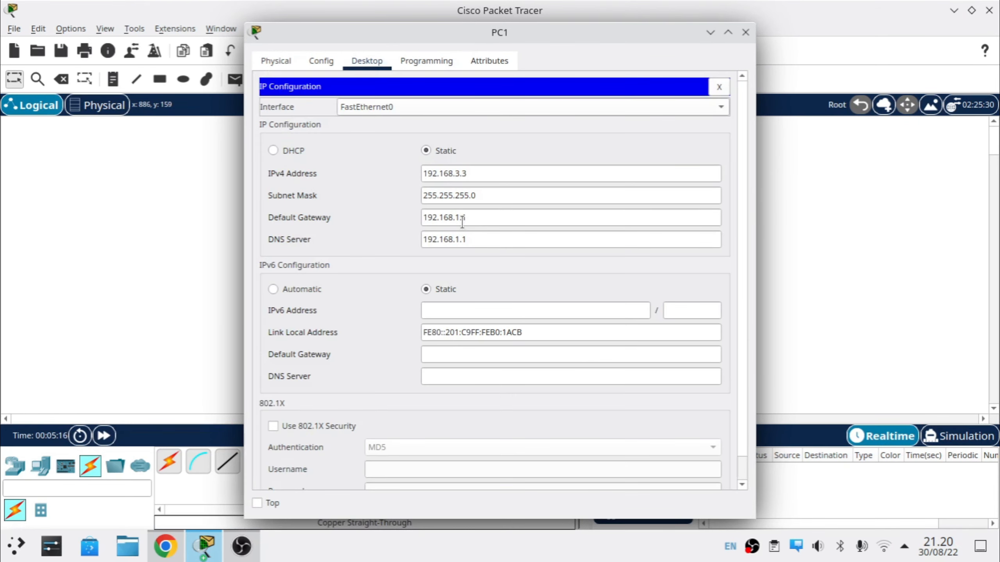
click(462, 219)
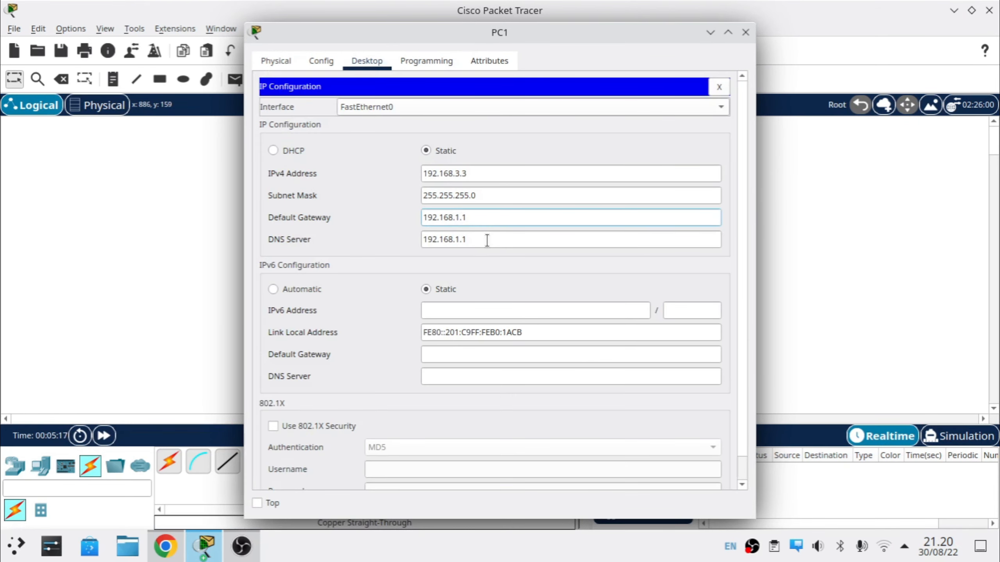
key(BackSpace)
text(3)
key(Tab)
key(Left)
key(Right)
key(Right)
key(Right)
key(Right)
key(Right)
key(Right)
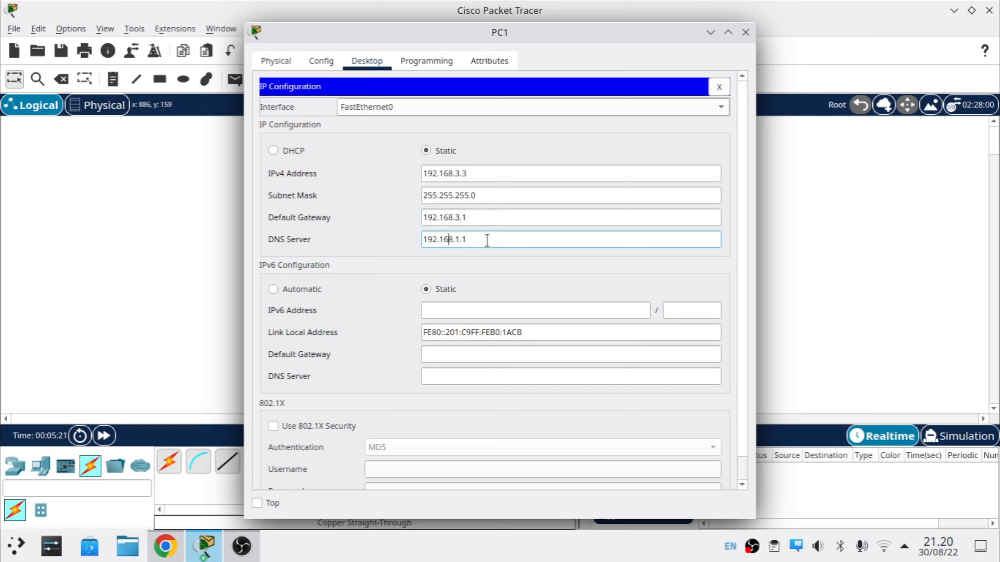
key(BackSpace)
text(3)
click(720, 86)
click(743, 34)
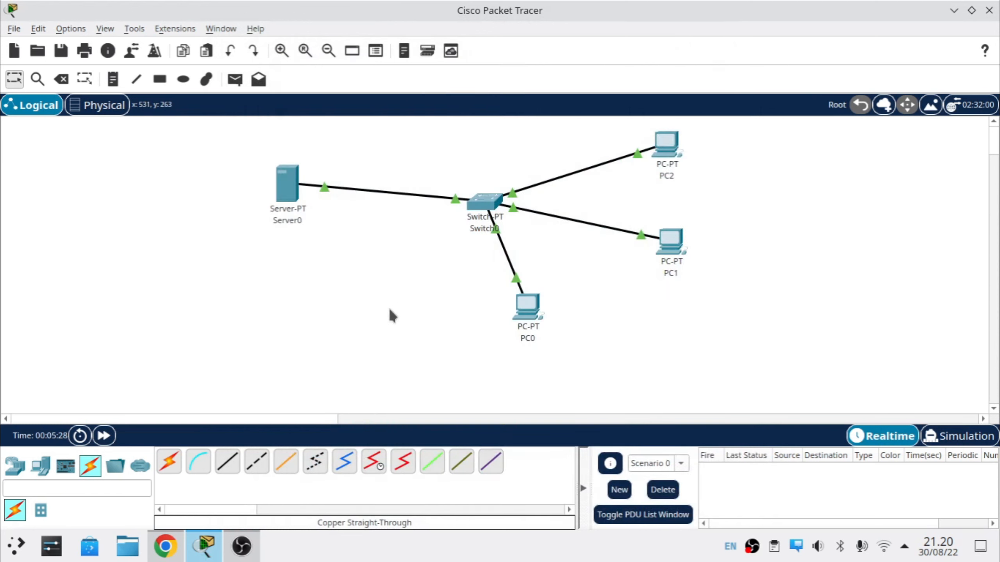
Step: Send simple test PDUs from PC0, PC1 and PC2 to Server0
key(p)
click(529, 315)
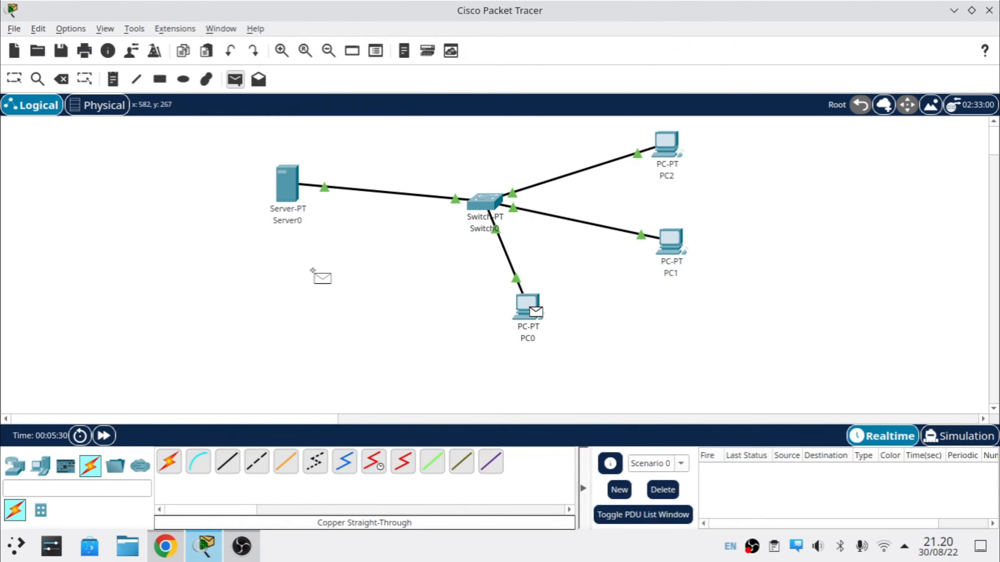
click(293, 201)
key(p)
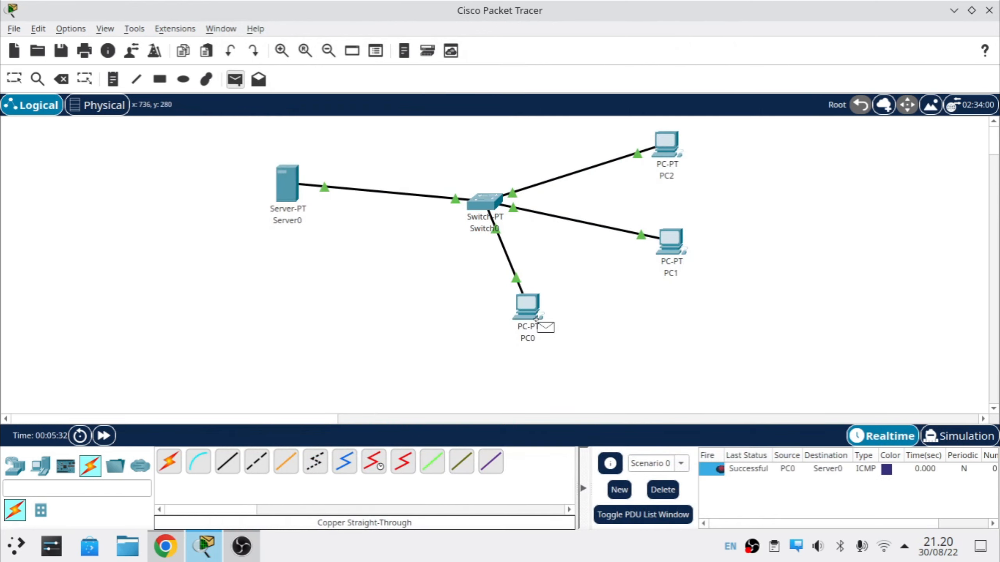
click(293, 189)
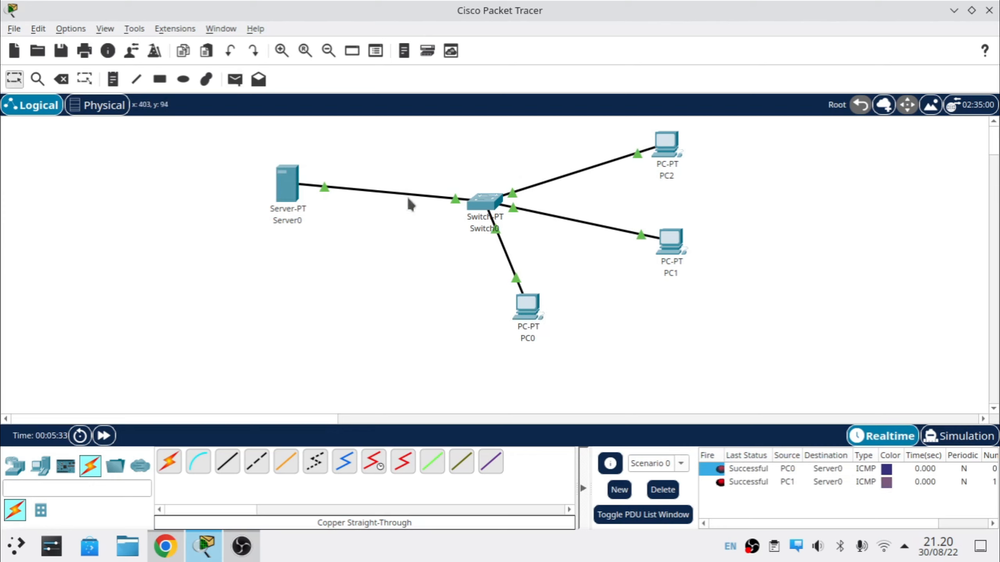
key(p)
click(667, 148)
click(291, 189)
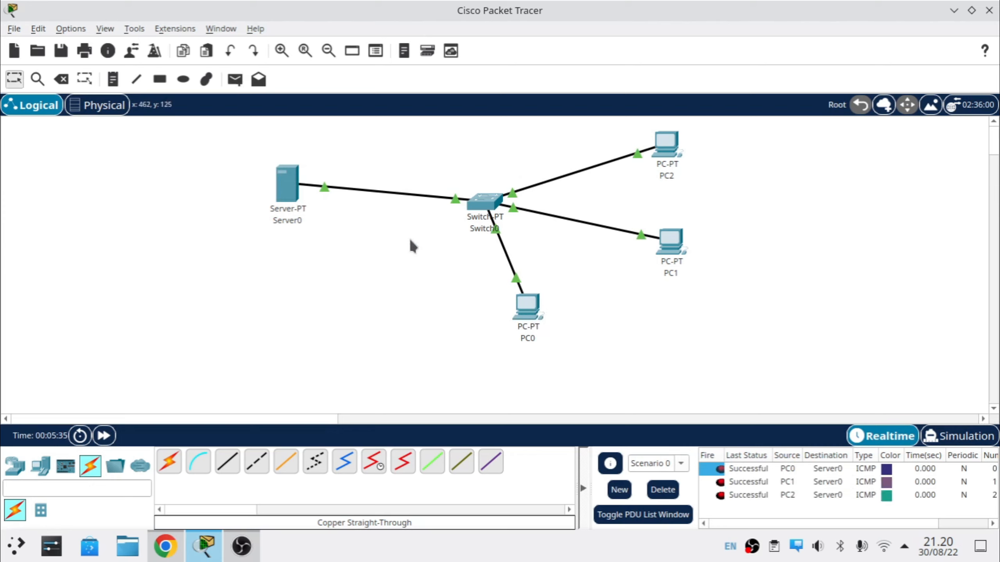
Step: Send simple test PDUs from PC0 to PC1 and from PC0 to PC2
key(p)
click(533, 305)
click(669, 242)
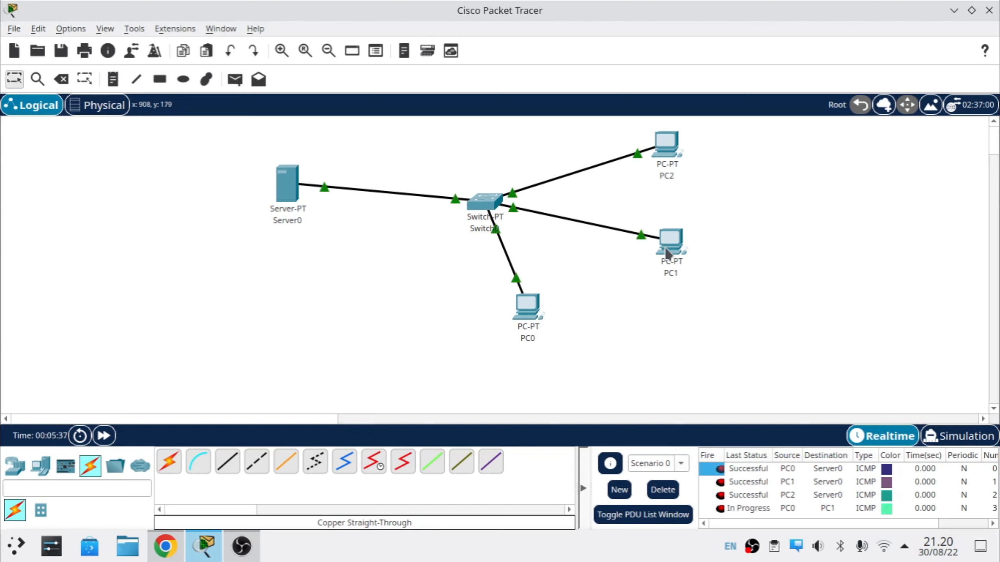
key(p)
click(531, 307)
click(667, 148)
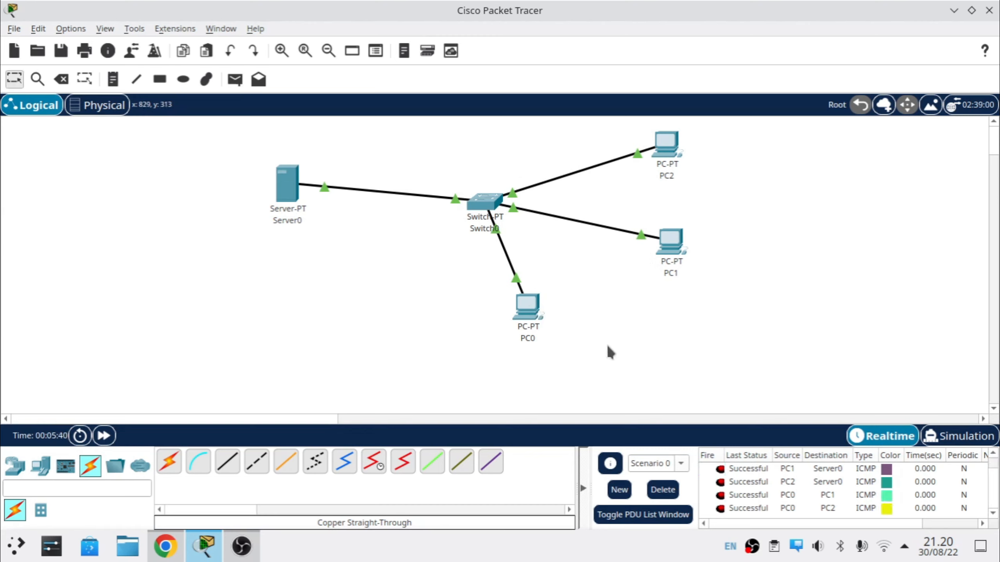
Step: In PC0's email setup, enter name User 1, User 1's e-mail address and incoming server 192.168.3.1
click(523, 310)
scroll(311, 330, down, 2)
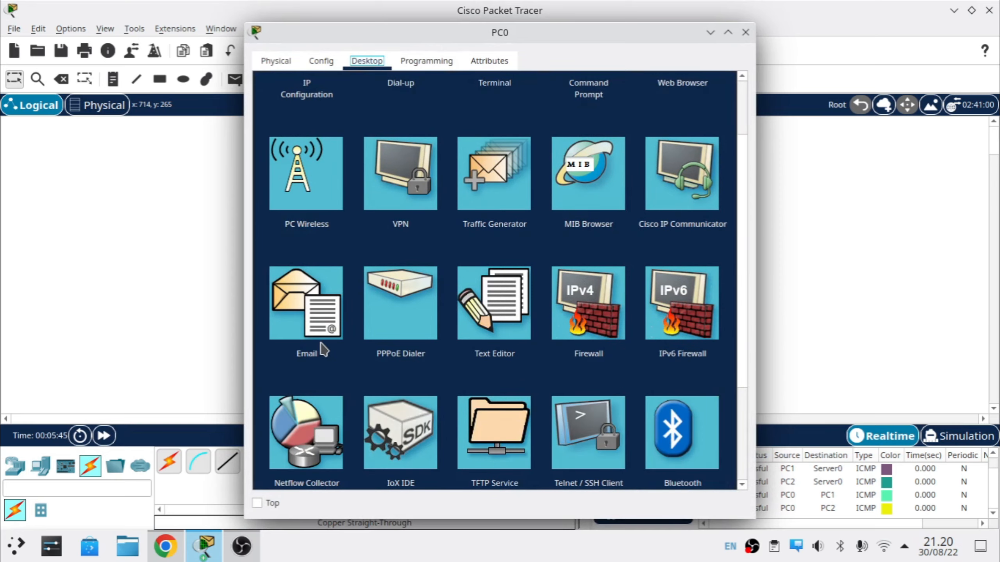
click(320, 324)
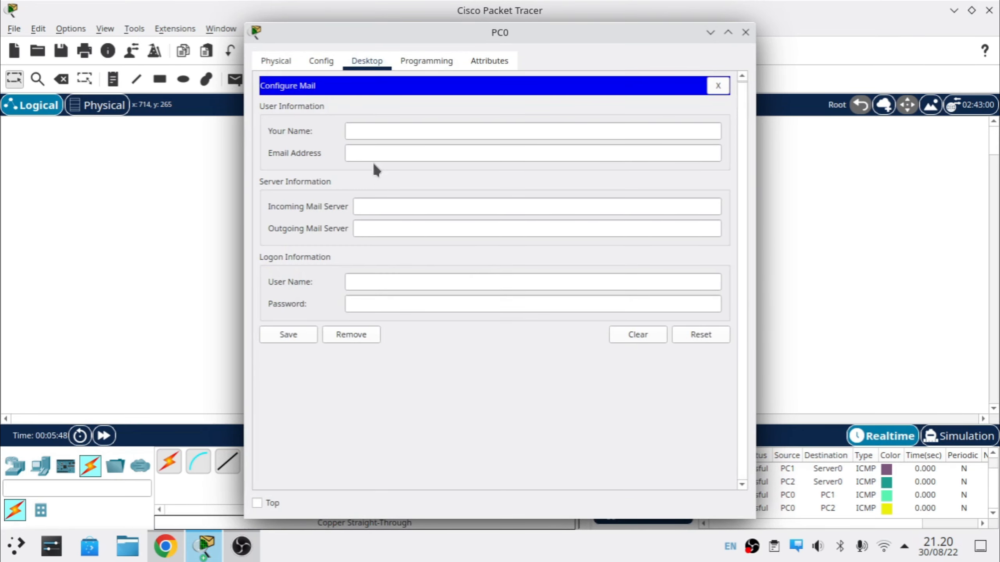
click(394, 129)
text(User 1)
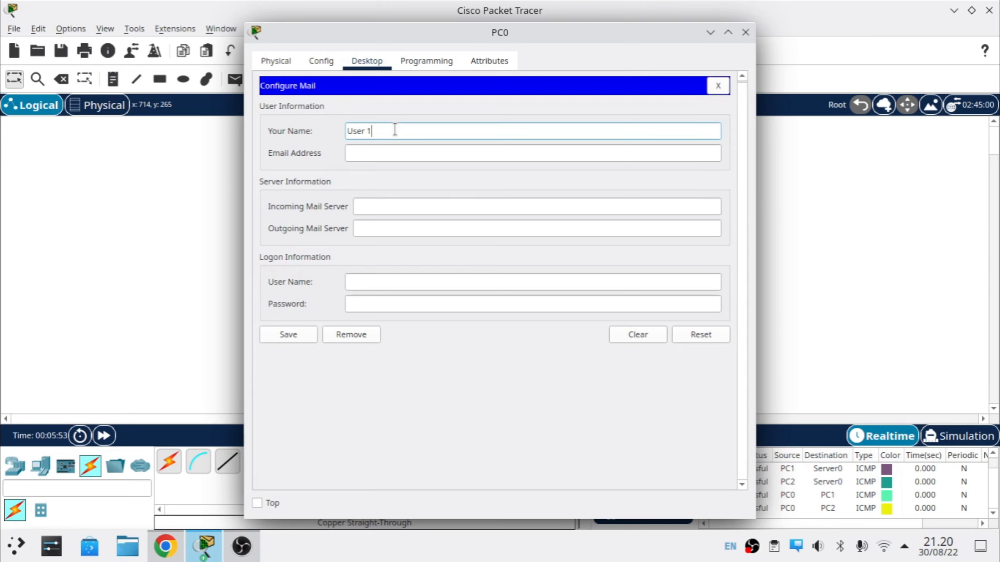
key(Tab)
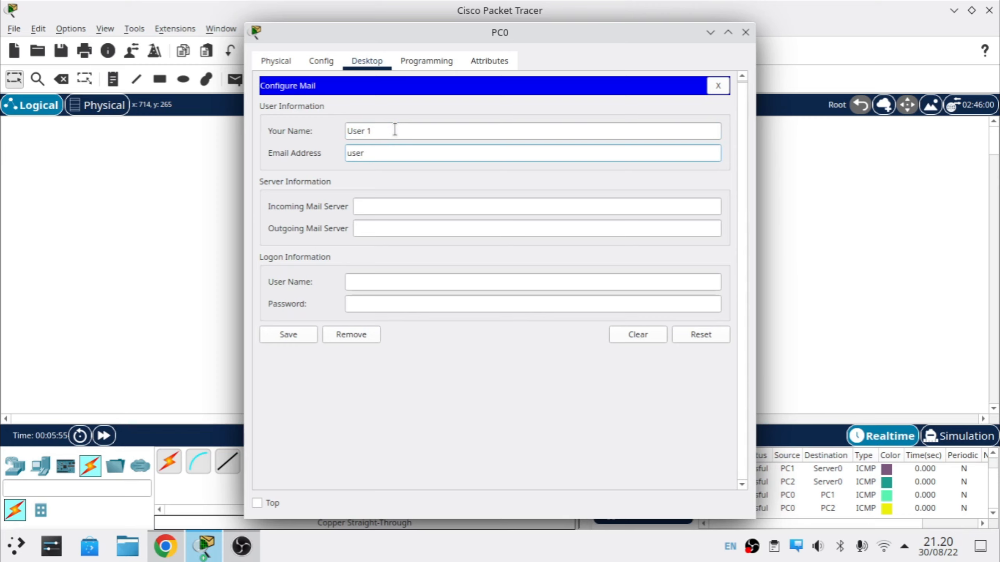
key(Tab)
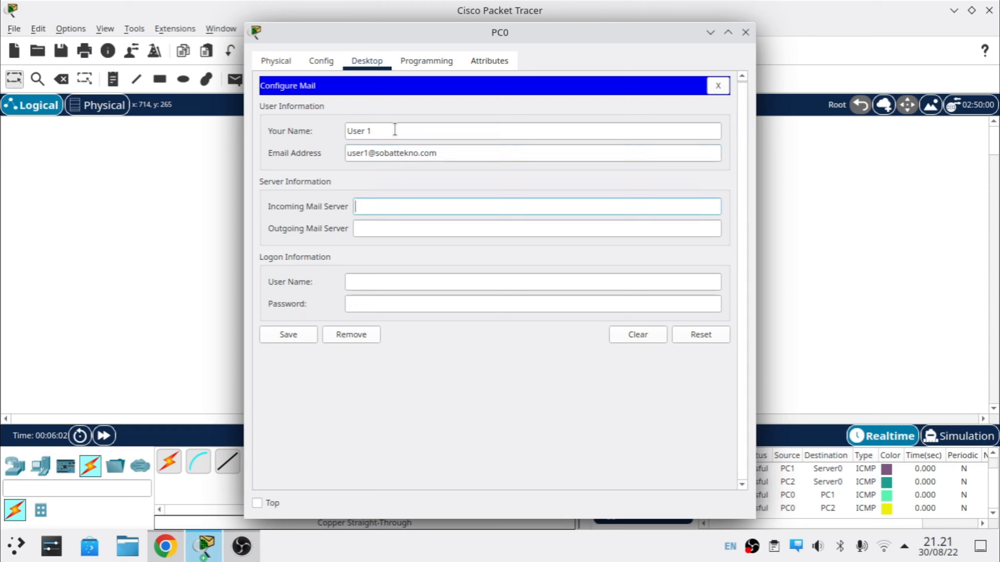
text(192.1)
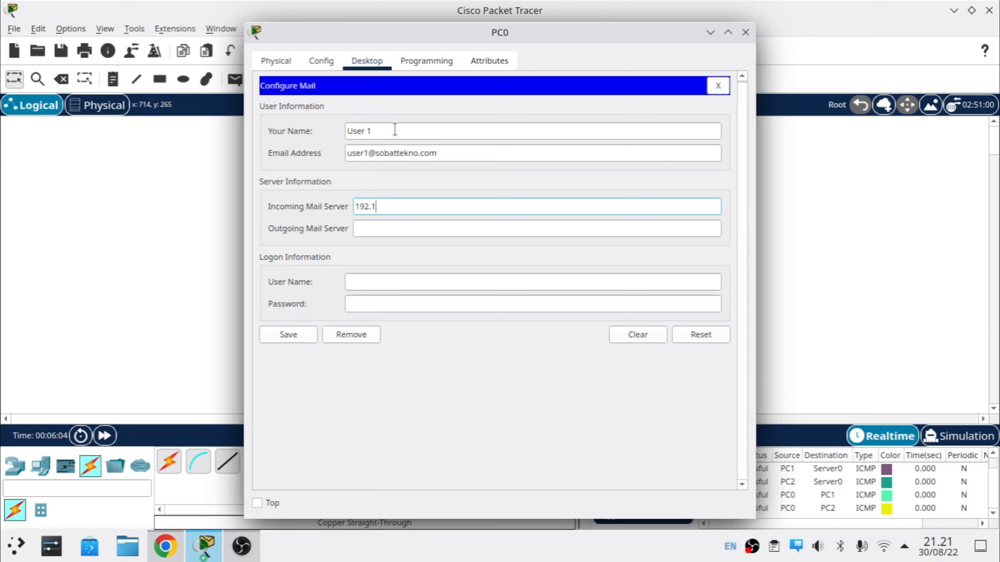
text(68.3.1)
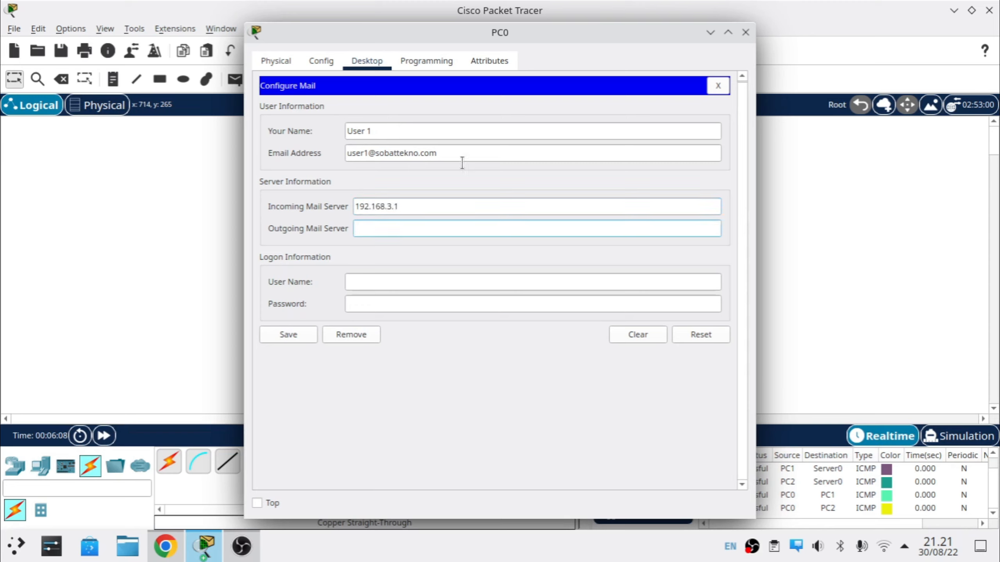
Step: Set outgoing server 192.168.3.1, login user1 with its password, save, and close PC0
triple_click(442, 209)
key(ctrl+c)
click(422, 226)
key(ctrl+v)
click(380, 283)
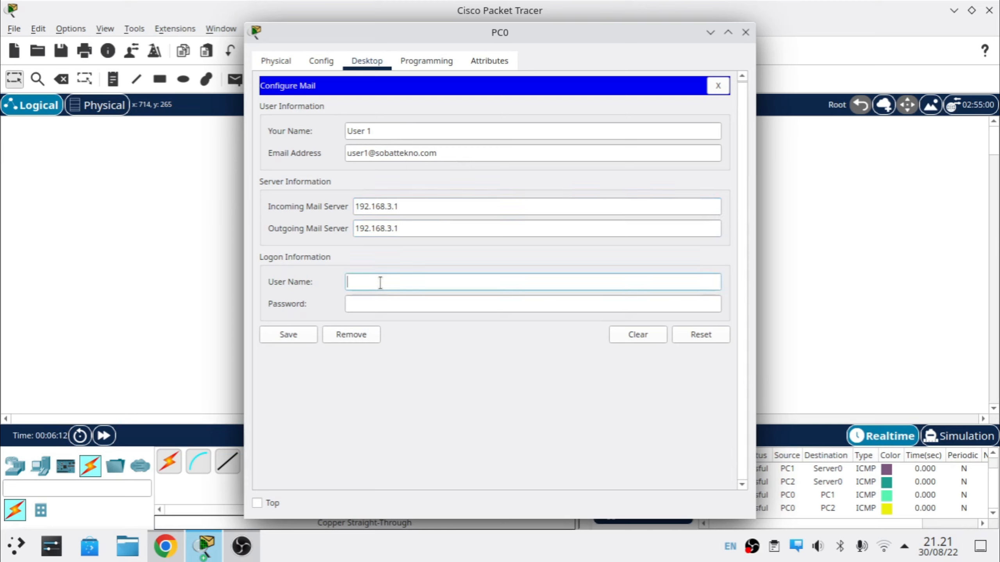
text(user1)
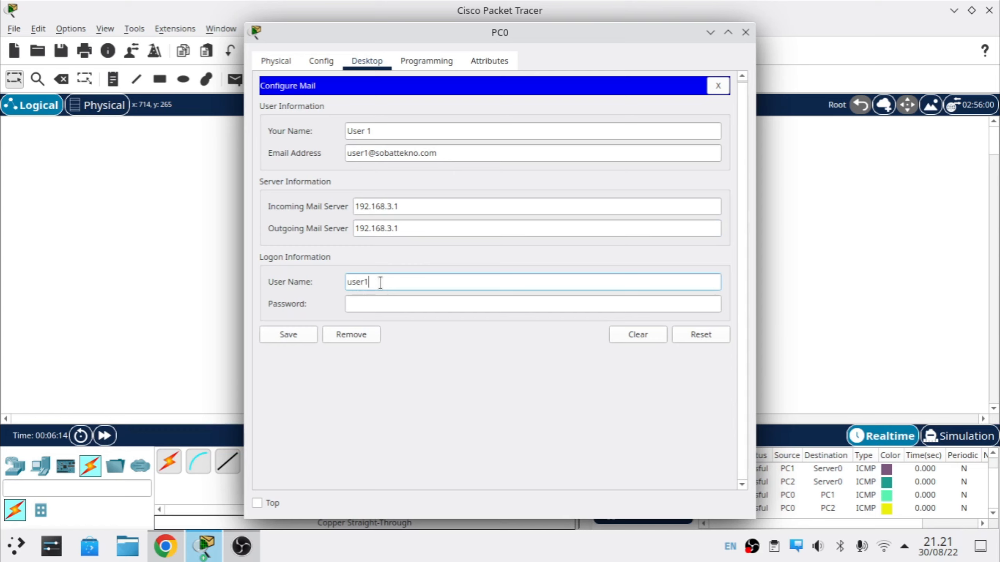
key(Tab)
text(1234)
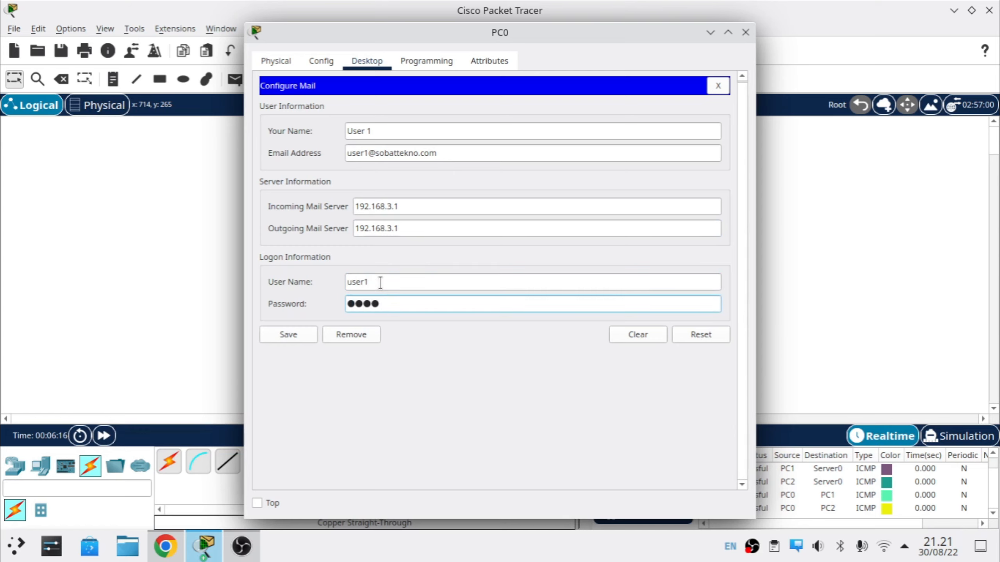
text(5)
click(361, 380)
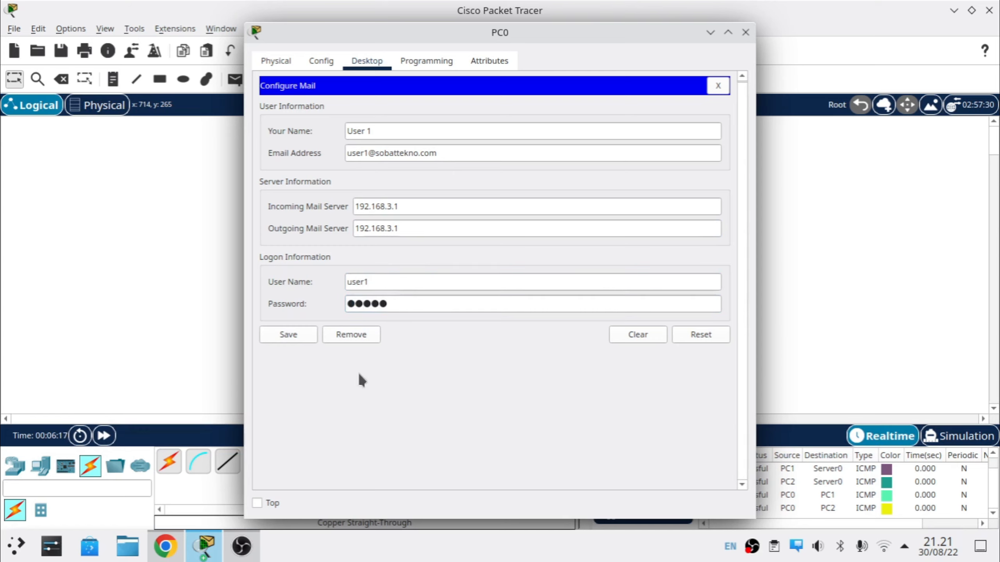
click(296, 336)
click(725, 84)
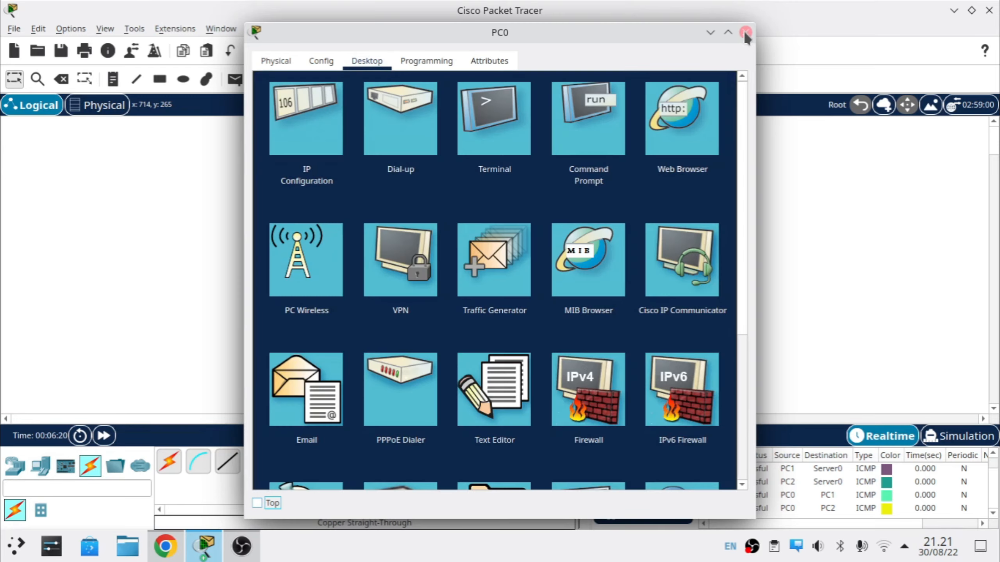
click(745, 32)
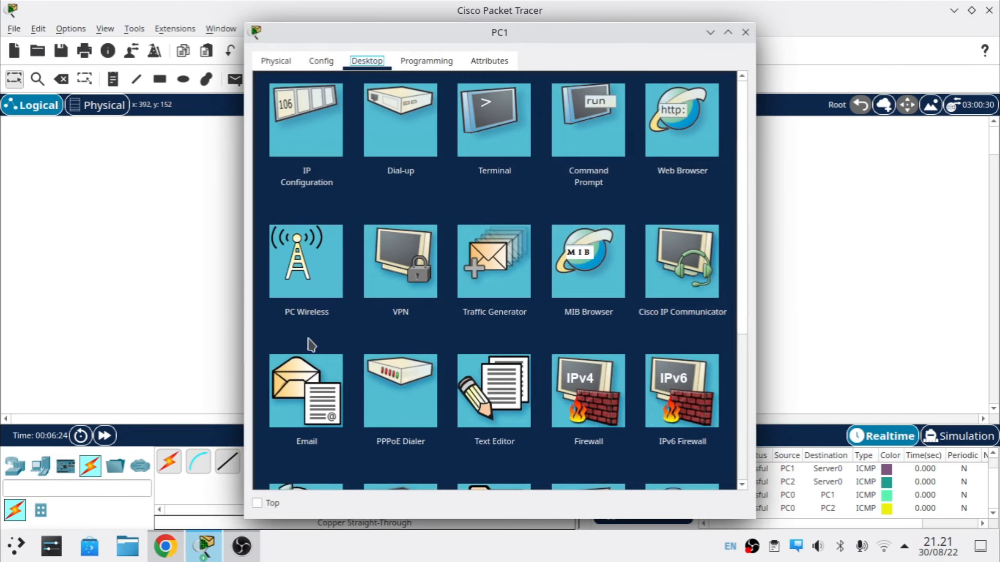
Step: In PC1's email setup, enter name User 2, User 2's e-mail address and incoming server 192.168.3.1
click(309, 426)
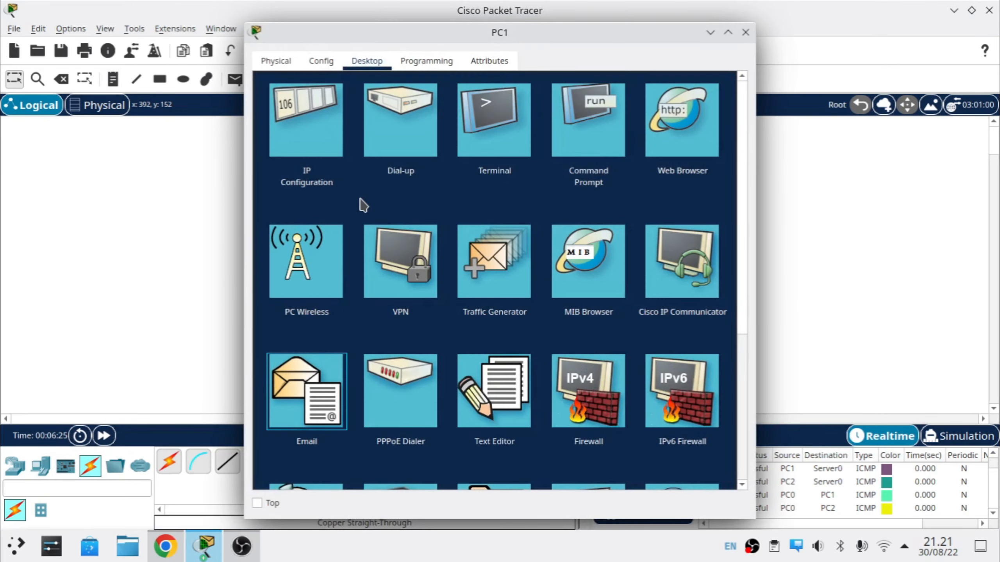
text(User 2)
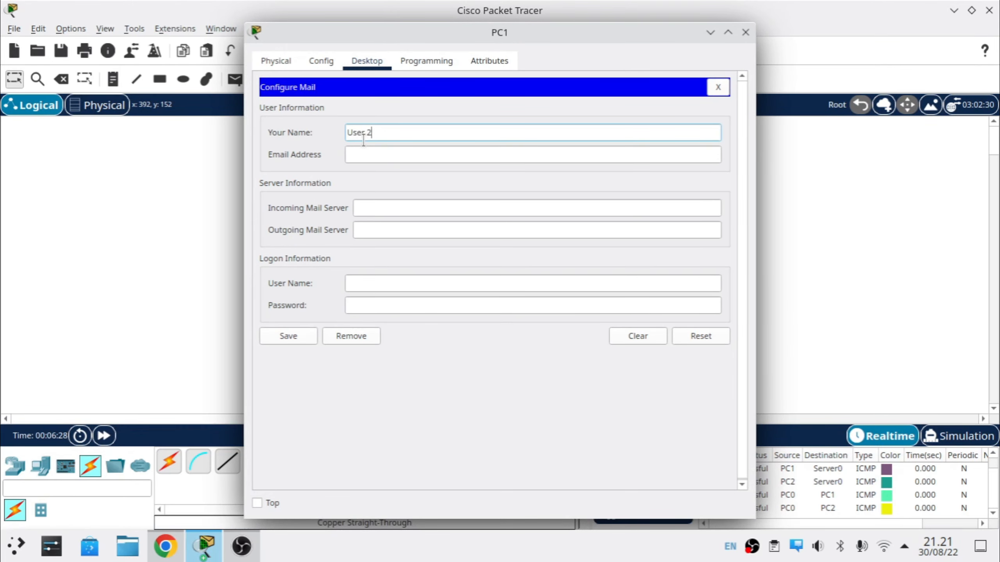
key(Tab)
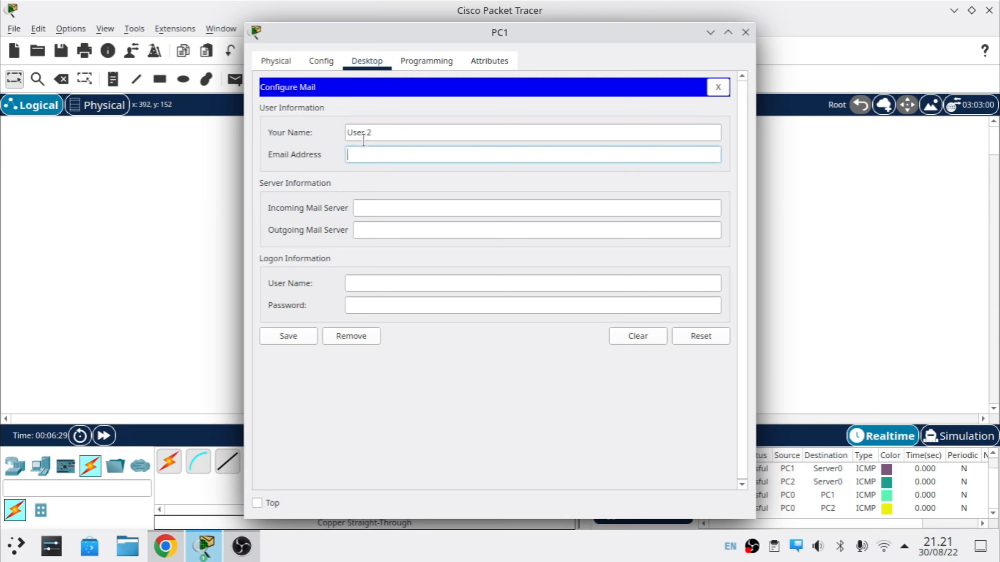
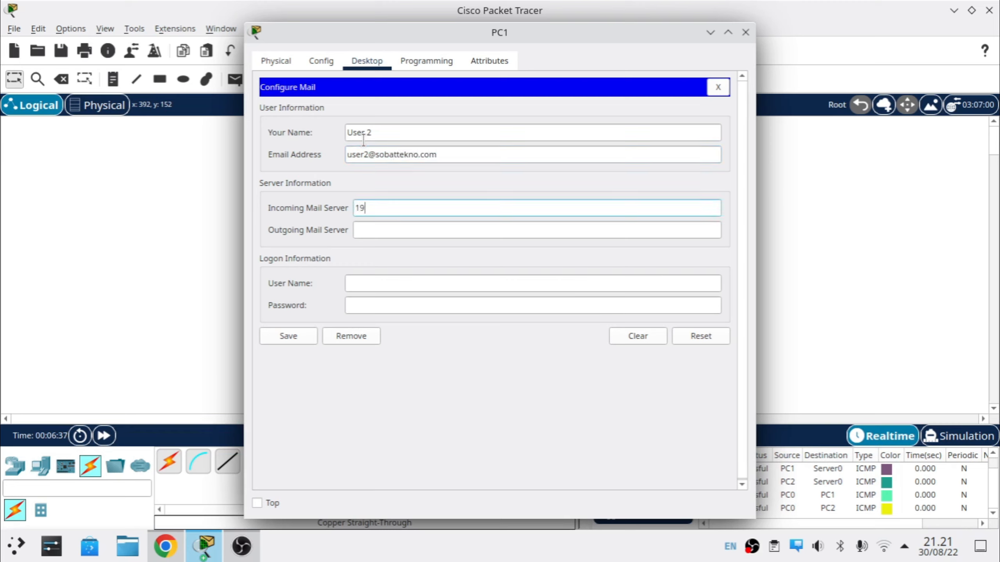
text(2.168.3.1)
Step: Set outgoing server 192.168.3.1, login user2 with its password, save, and close PC1
key(ctrl+a)
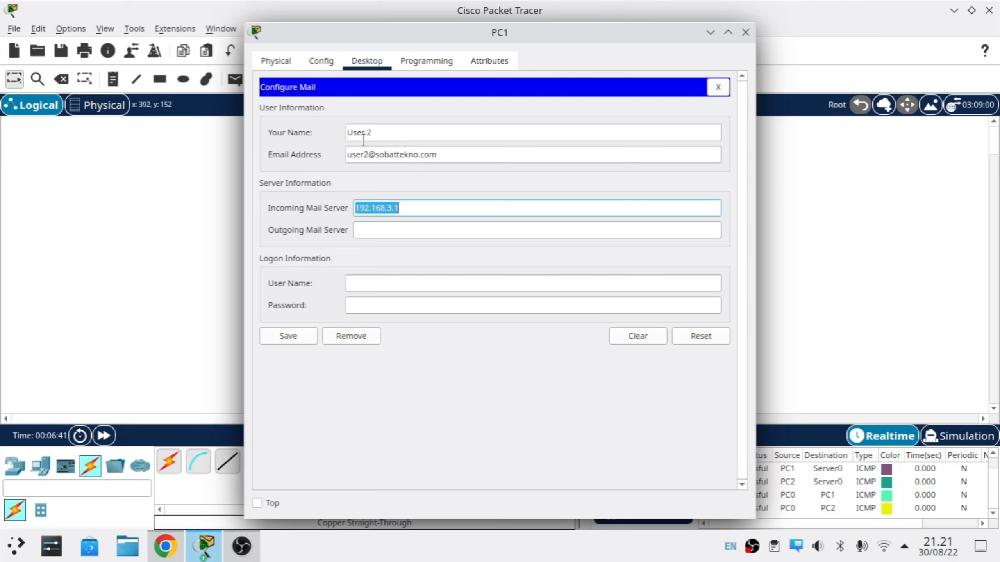
key(ctrl+c)
key(Tab)
key(ctrl+v)
key(Tab)
text(user2)
key(Tab)
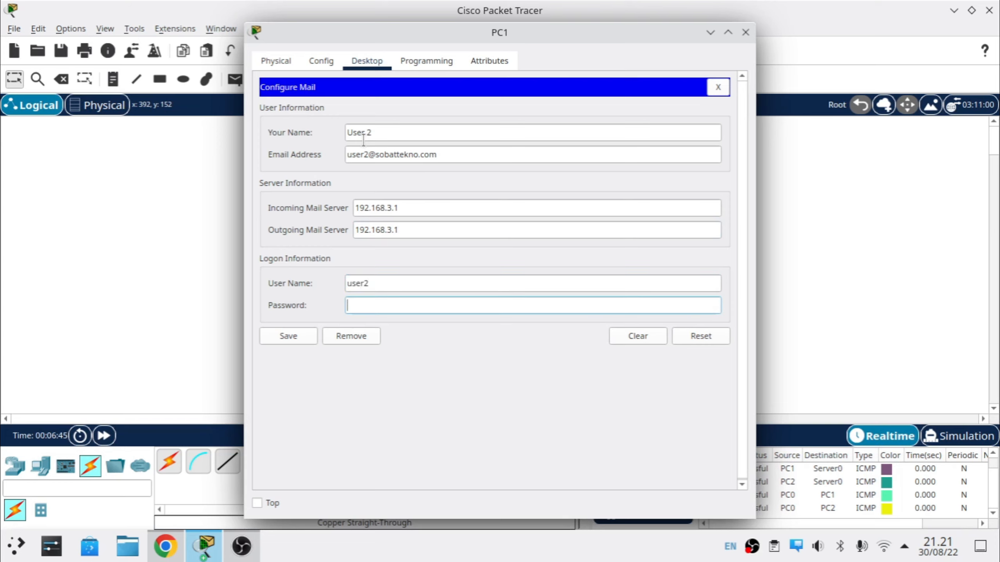
text(user2)
click(285, 333)
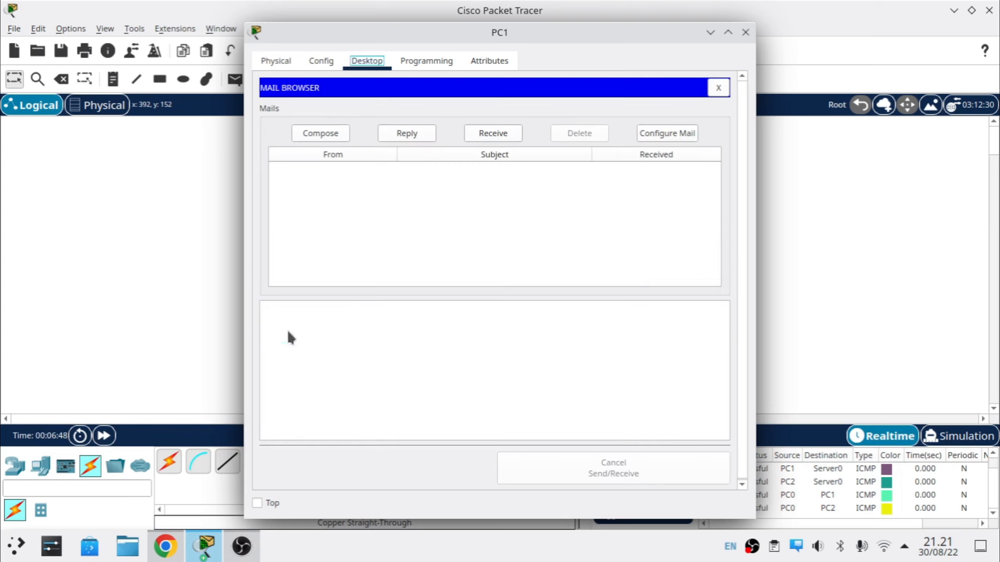
click(745, 33)
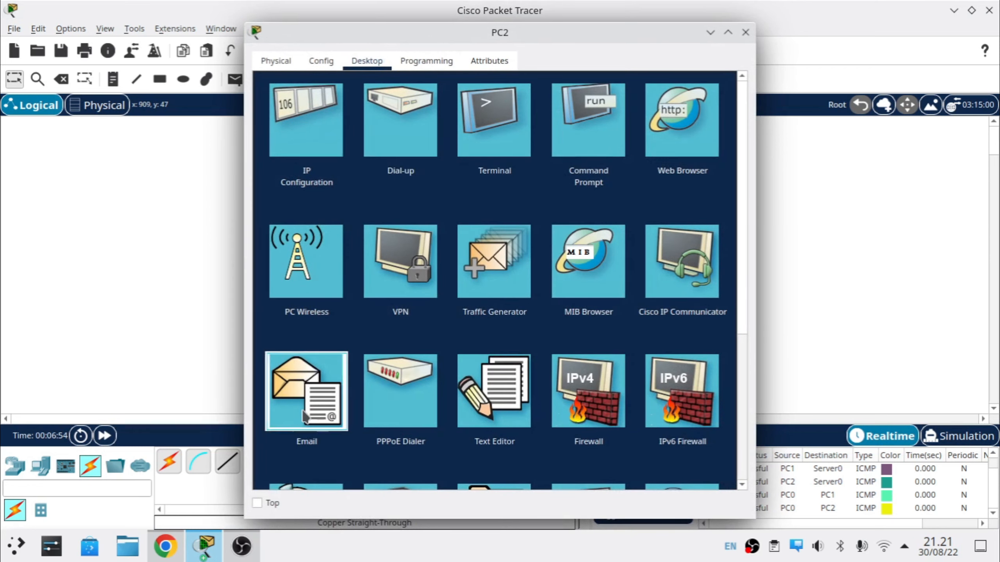
Step: In PC2's email setup, enter name User 3, User 3's e-mail address and server 192.168.3.1
click(305, 416)
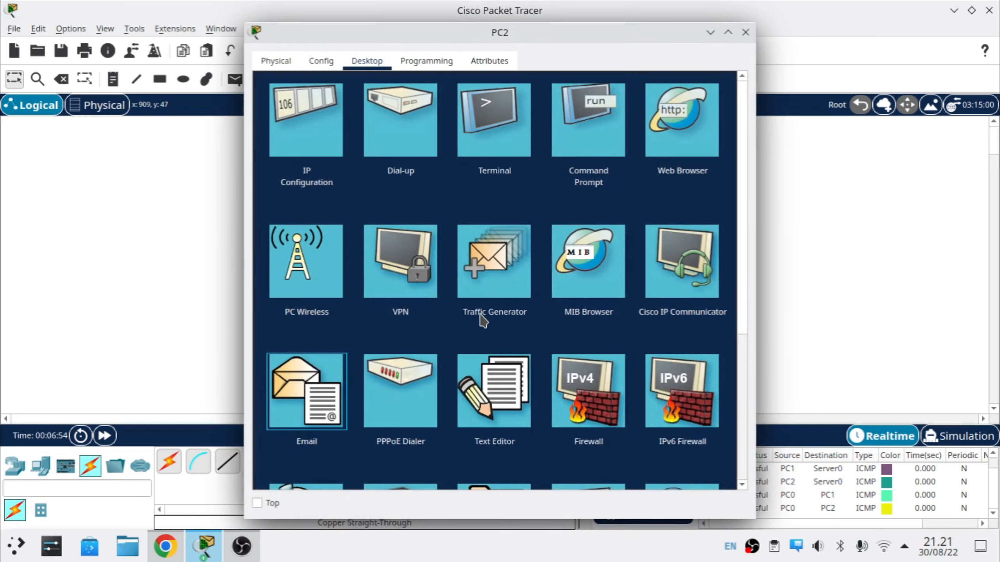
click(384, 132)
text(User )
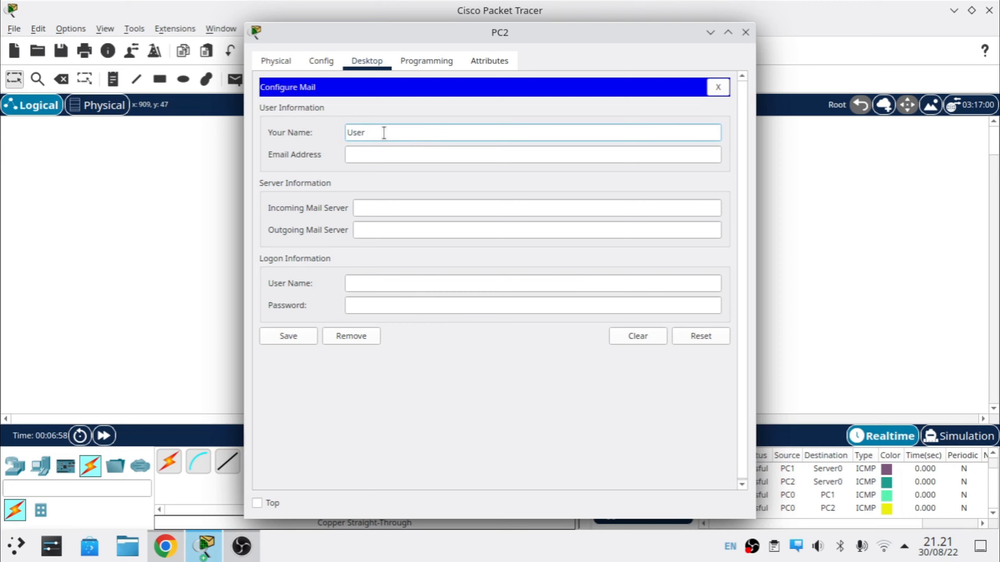
text(3)
key(Tab)
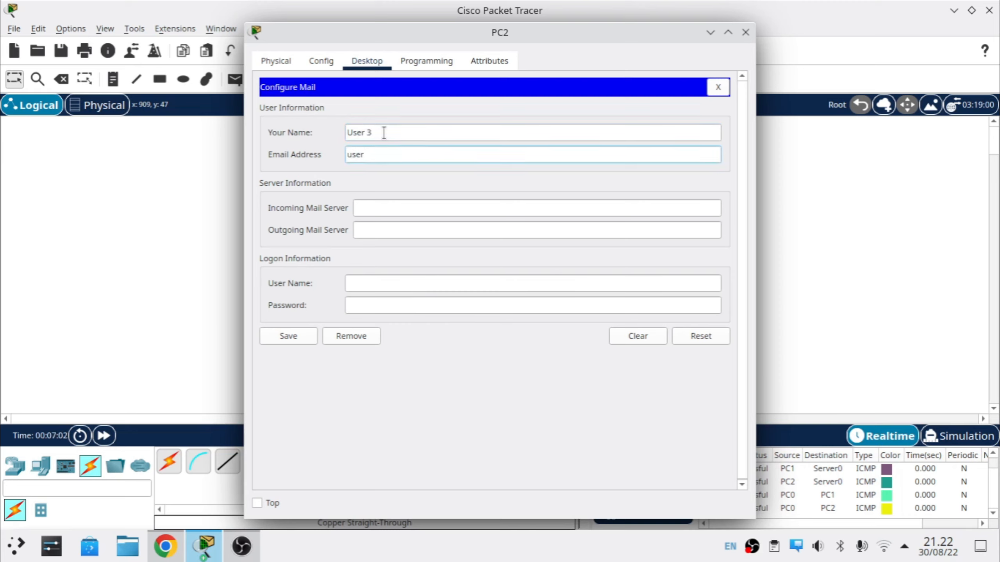
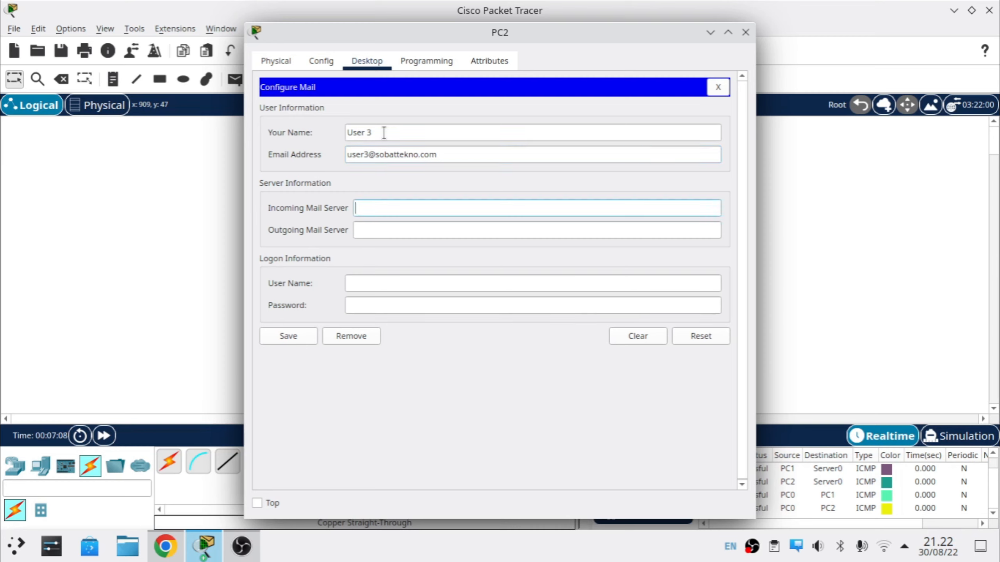
key(ctrl+v)
key(ctrl+v)
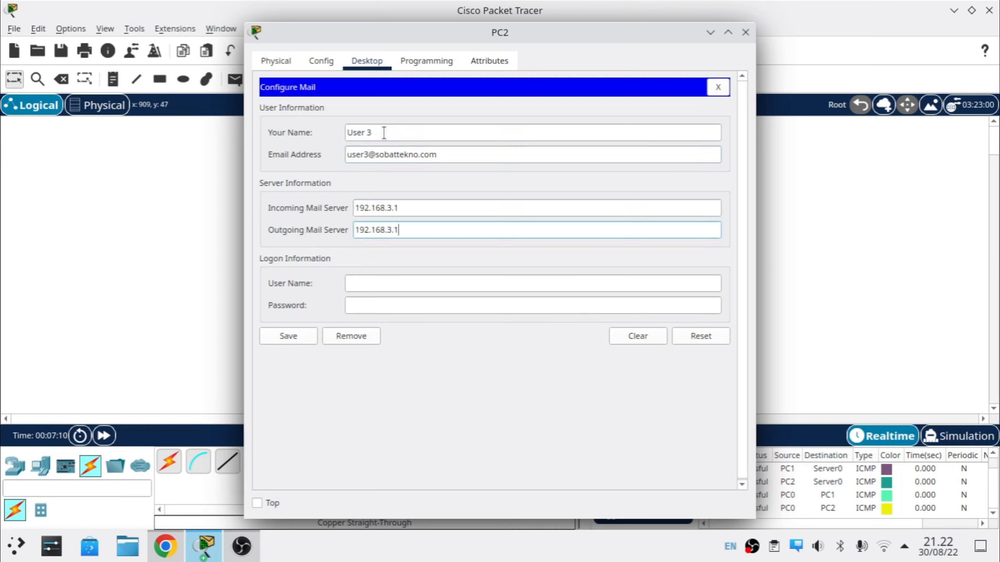
Step: Set login user3 with its password, save PC2's mail settings, close PC2, and open PC0
click(378, 284)
text(user3)
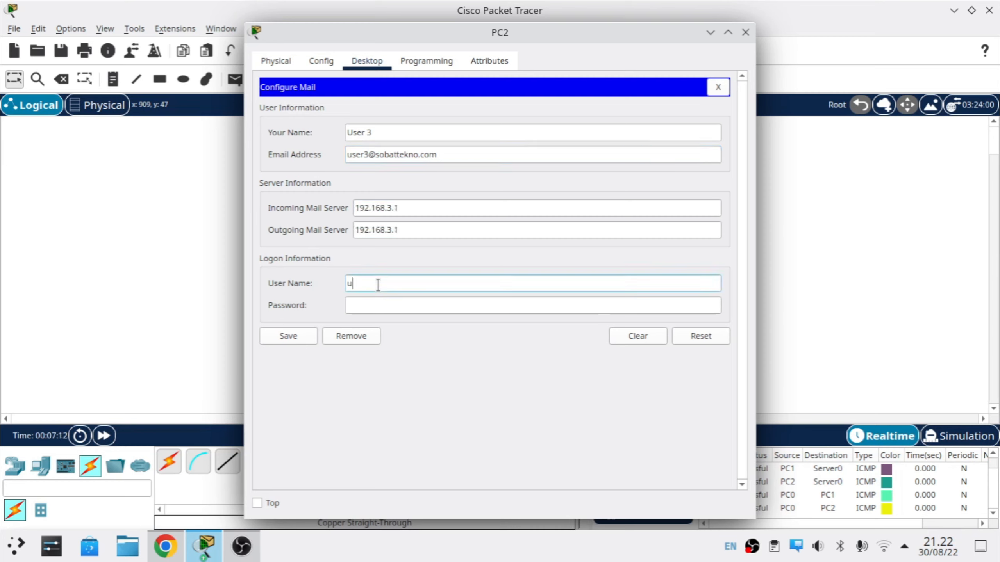
key(Tab)
text(1234)
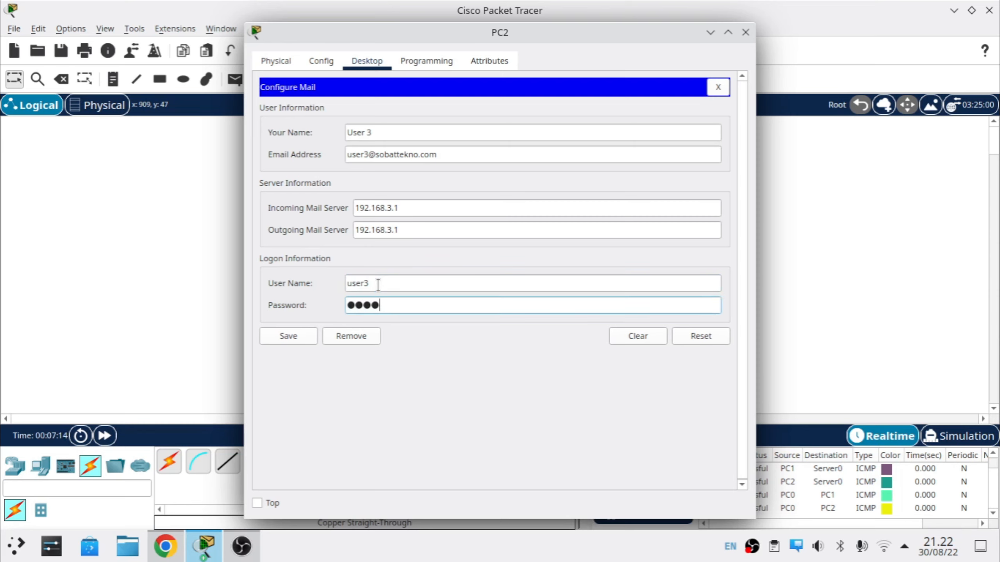
text(5)
click(303, 336)
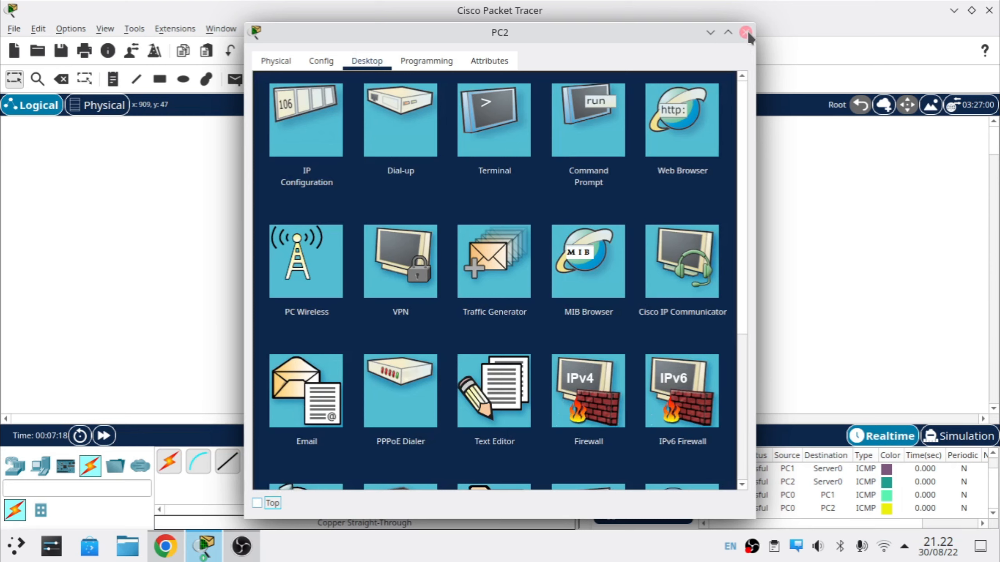
click(745, 31)
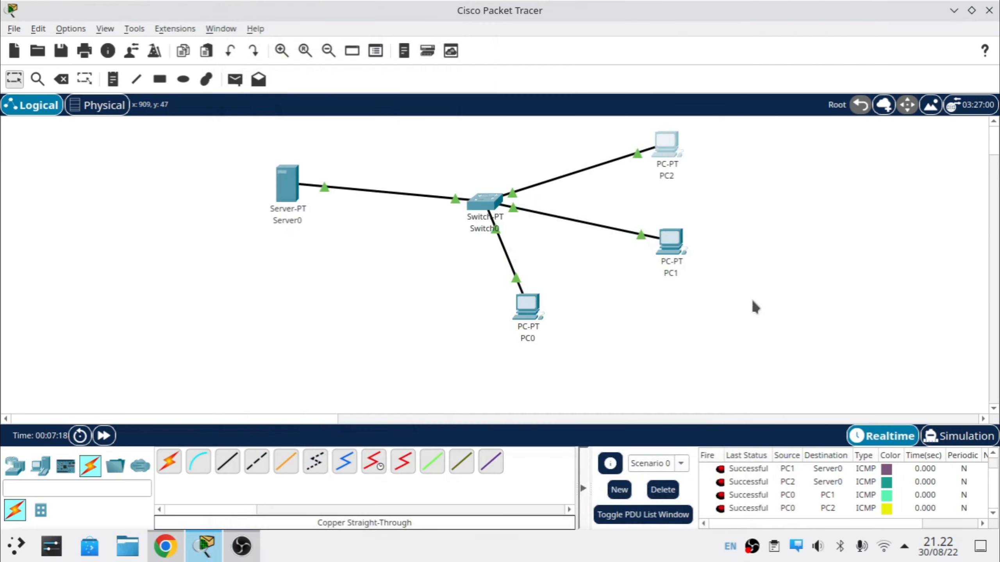
click(511, 315)
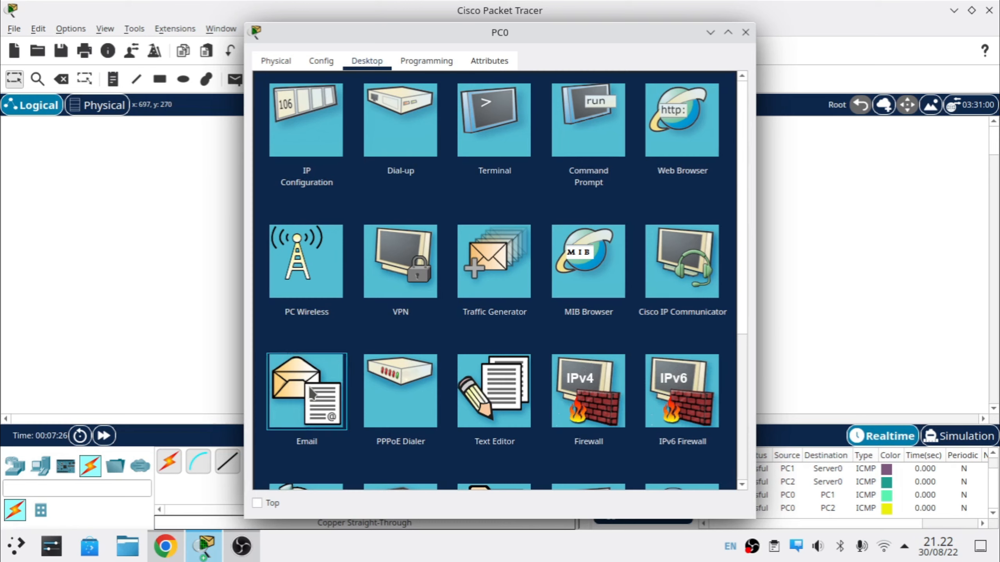
Step: From PC0, send a mail to User 2's address with subject 'User 2' and body 'Hai User 2'
click(312, 393)
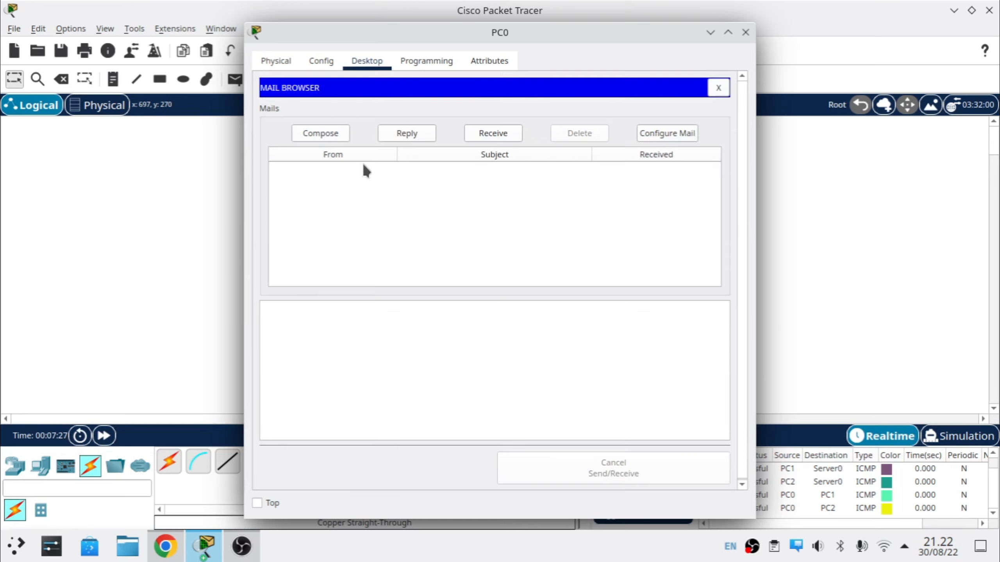
click(334, 131)
click(422, 115)
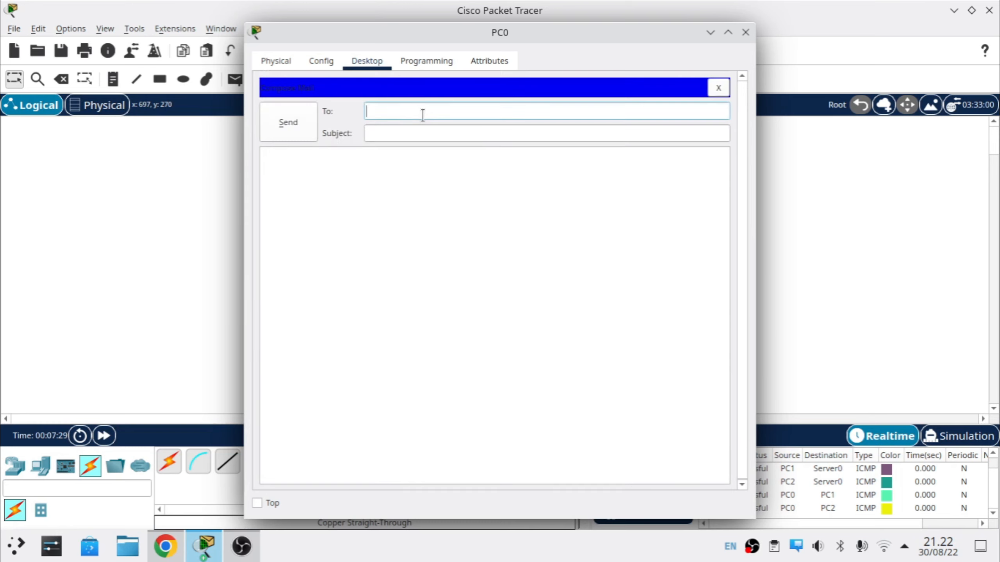
key(Tab)
text(User 2)
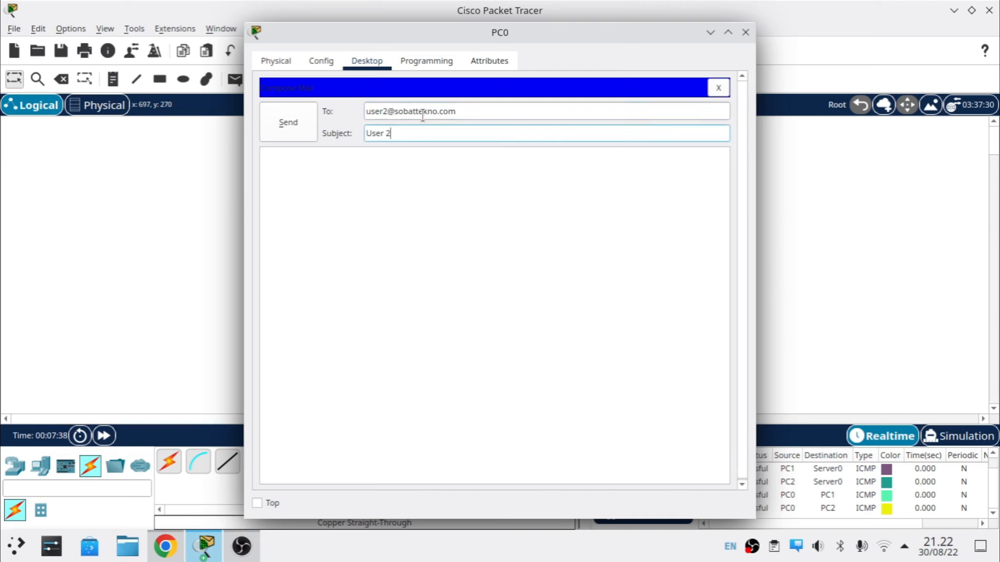
key(Tab)
text(H)
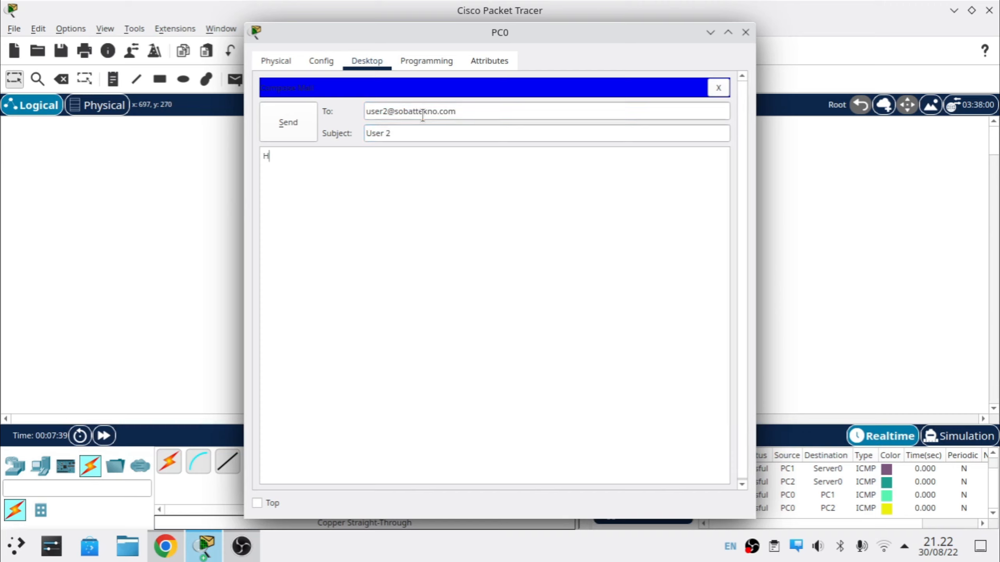
text(ai User 2)
click(291, 122)
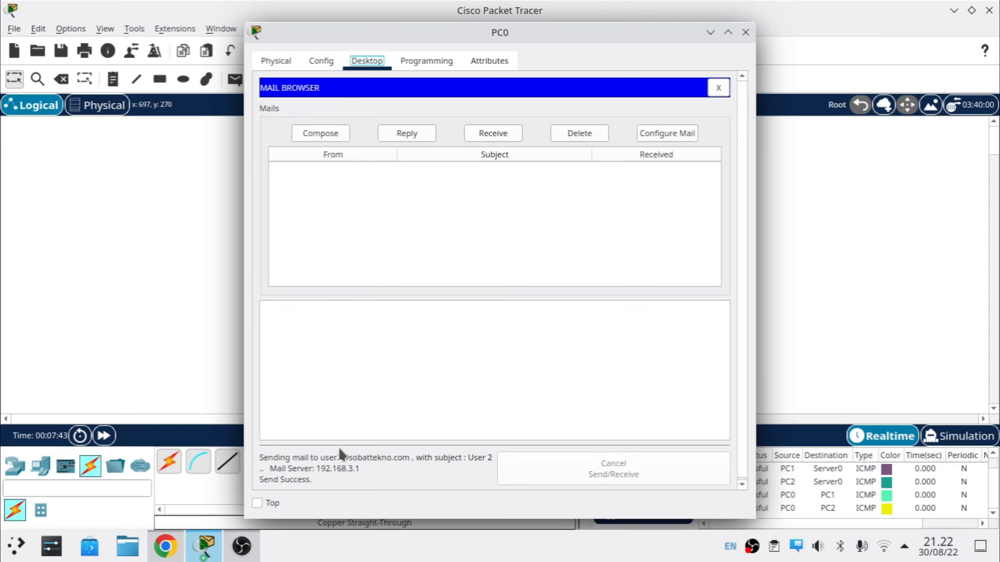
Step: Send a second mail to User 3's address with subject 'User 3' and body 'Hai User 3', then close PC0
click(334, 138)
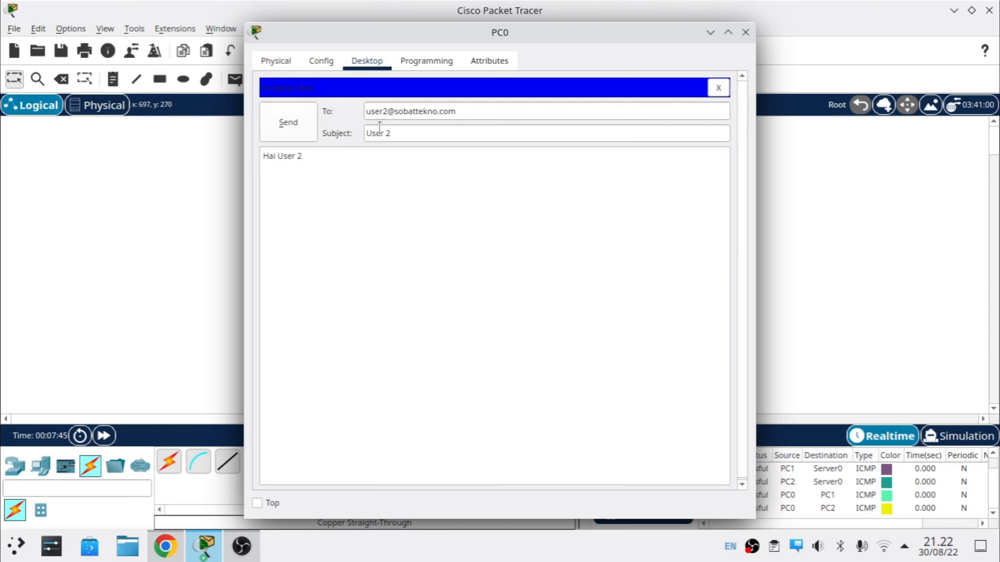
click(388, 111)
key(BackSpace)
text(3)
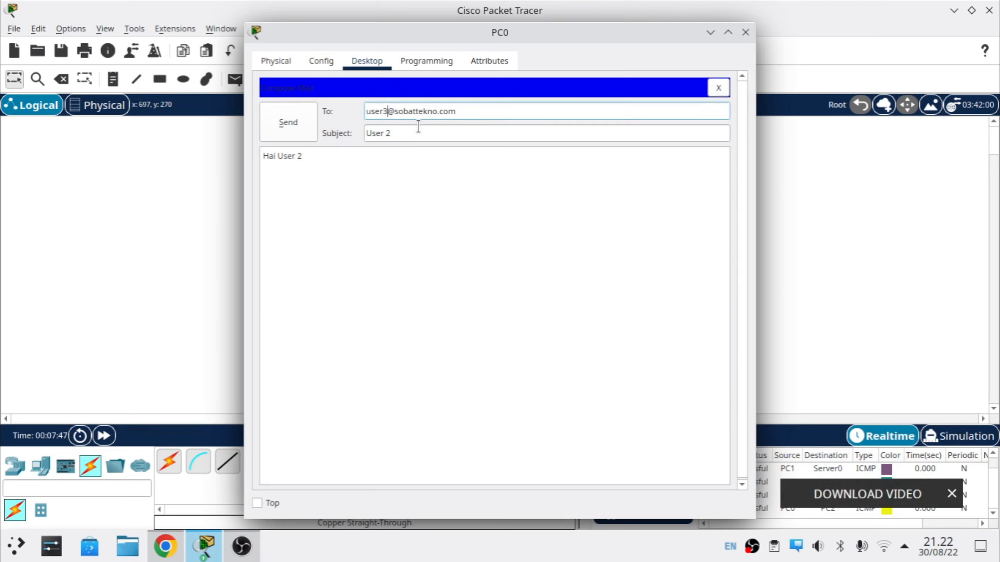
key(Tab)
click(418, 126)
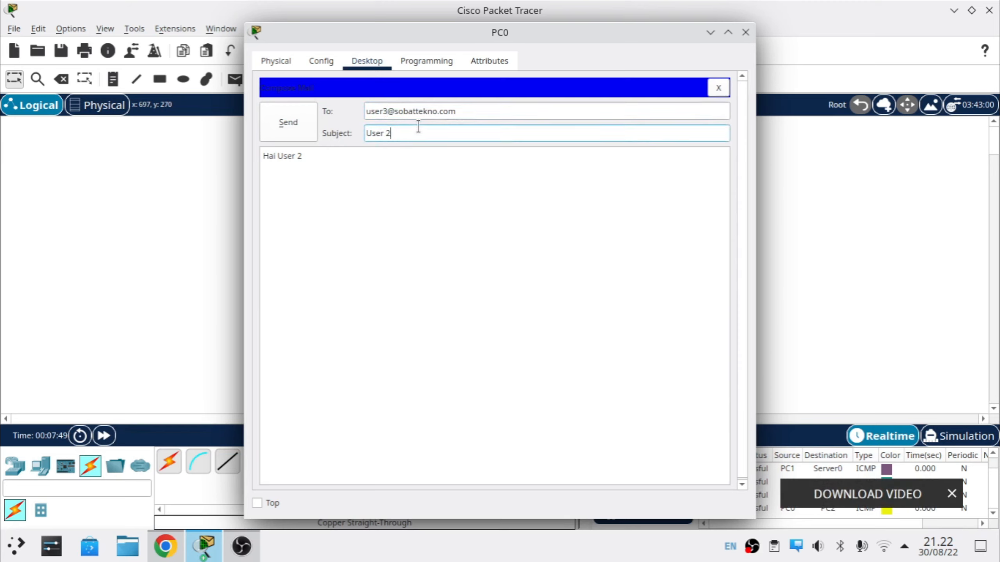
key(BackSpace)
text(3)
key(Tab)
key(BackSpace)
text(3)
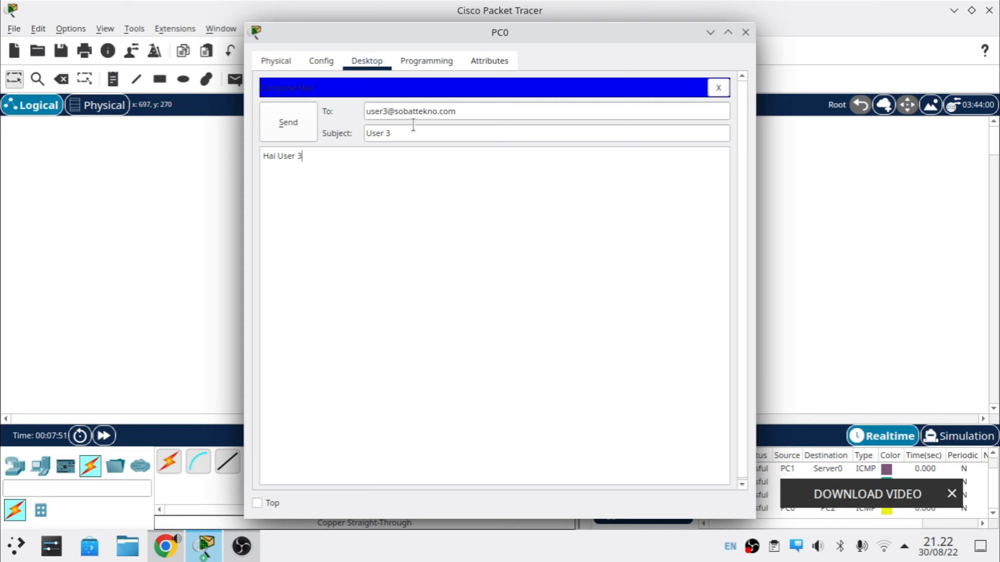
click(288, 124)
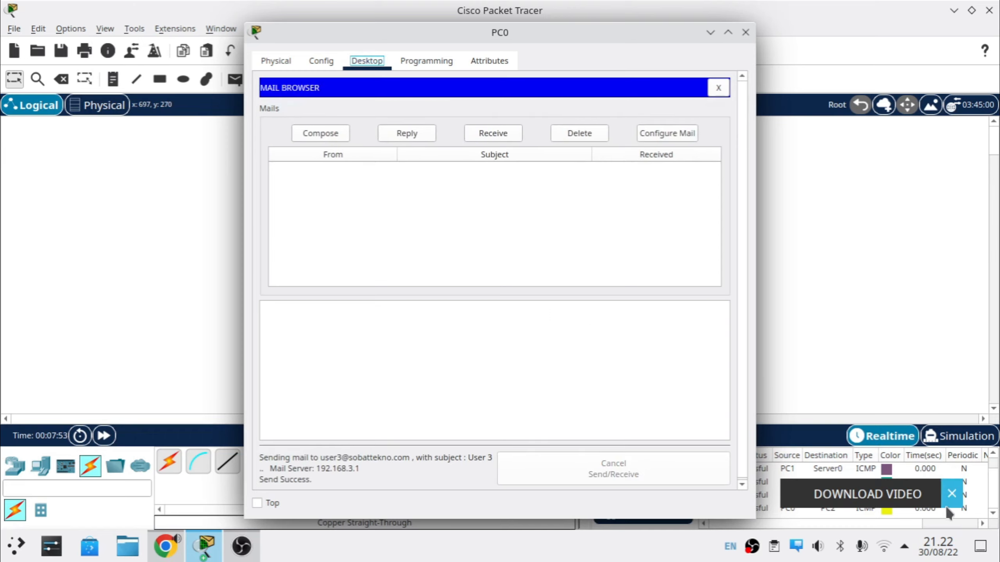
click(743, 33)
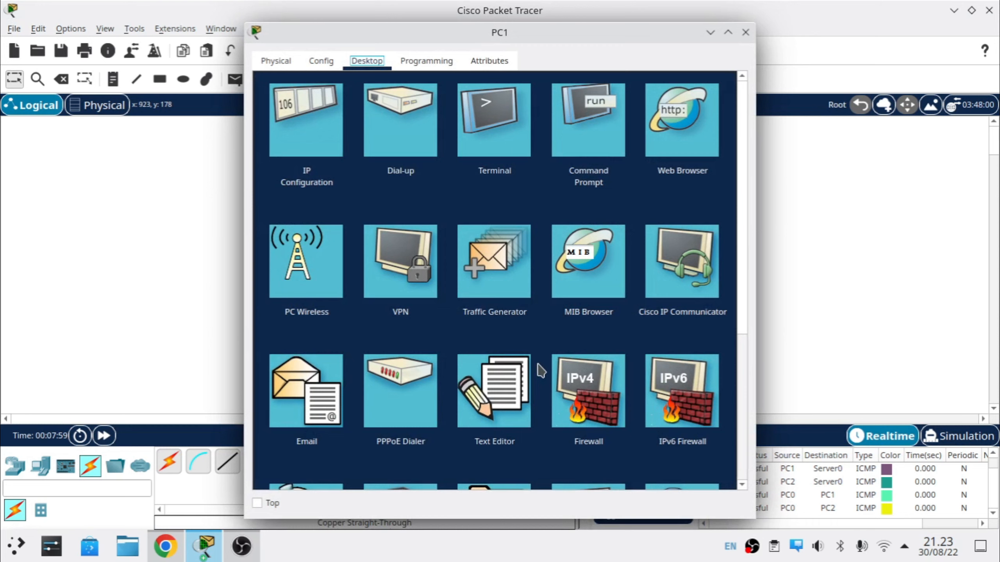
Step: On PC1, receive new mail and read the 'User 2' message from user1
scroll(492, 335, down, 1)
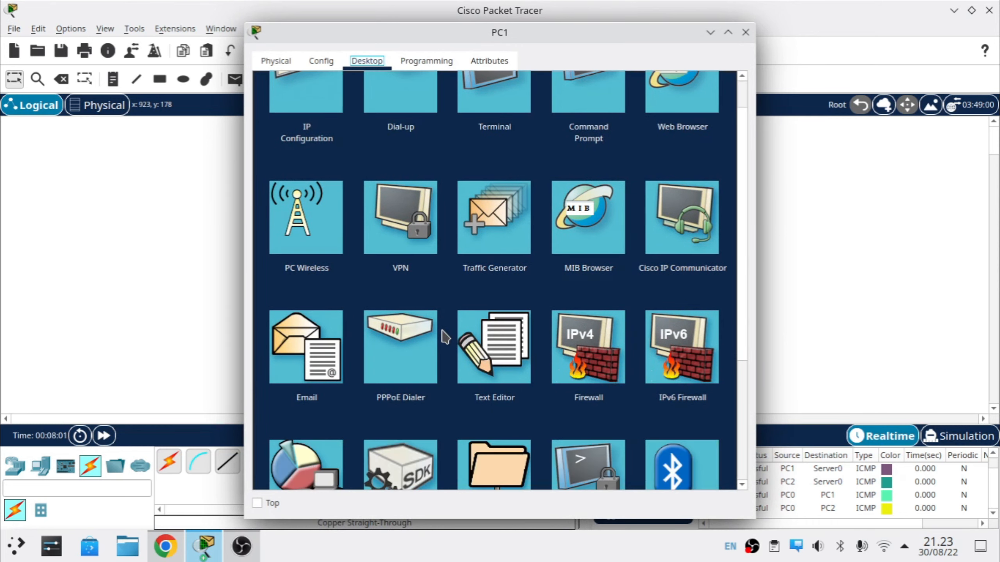
click(316, 364)
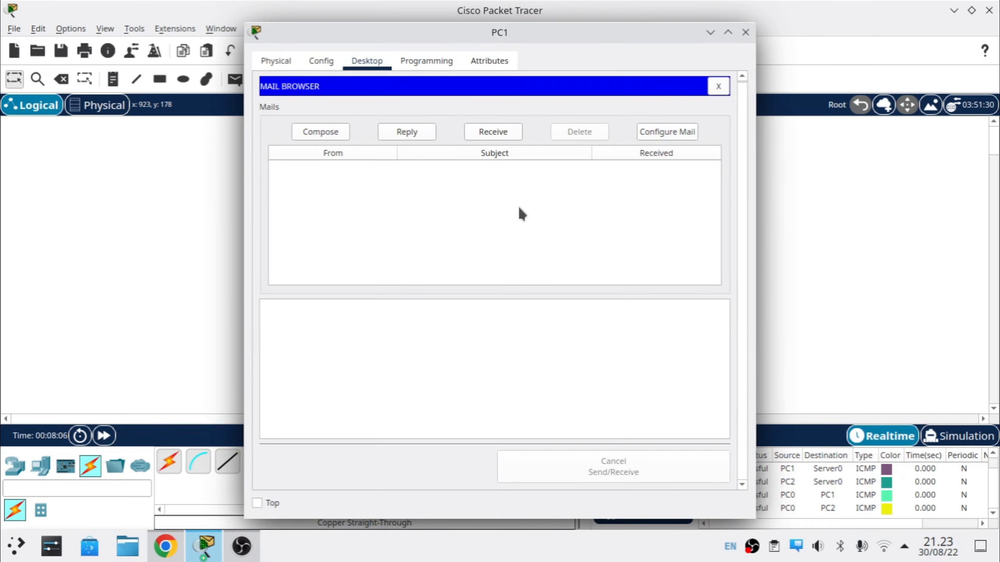
click(491, 134)
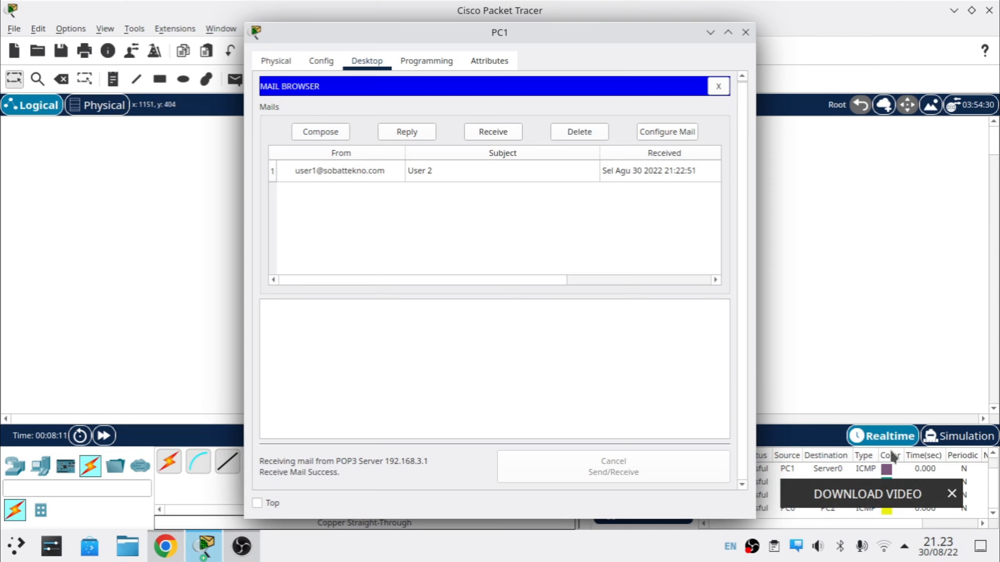
click(384, 238)
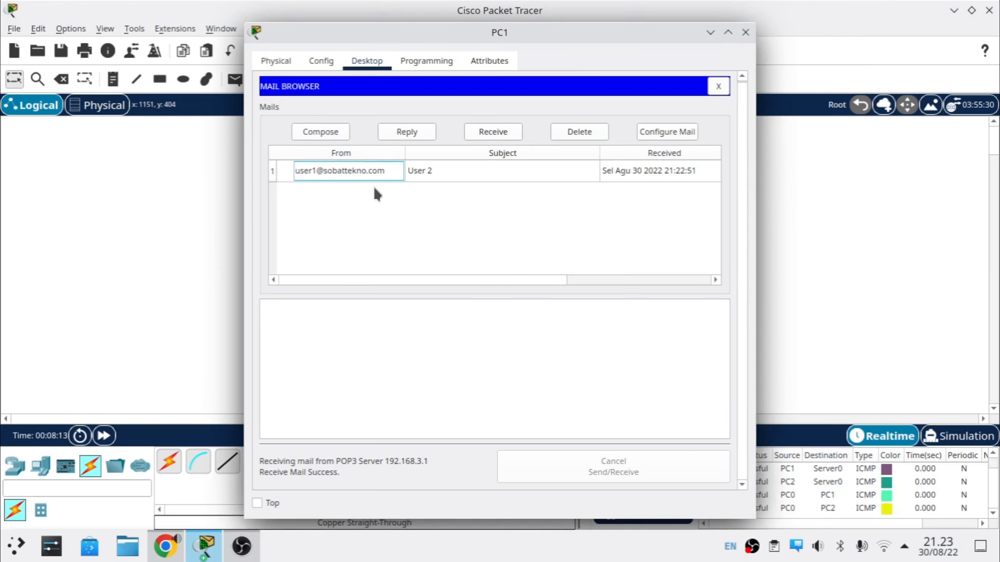
double_click(357, 170)
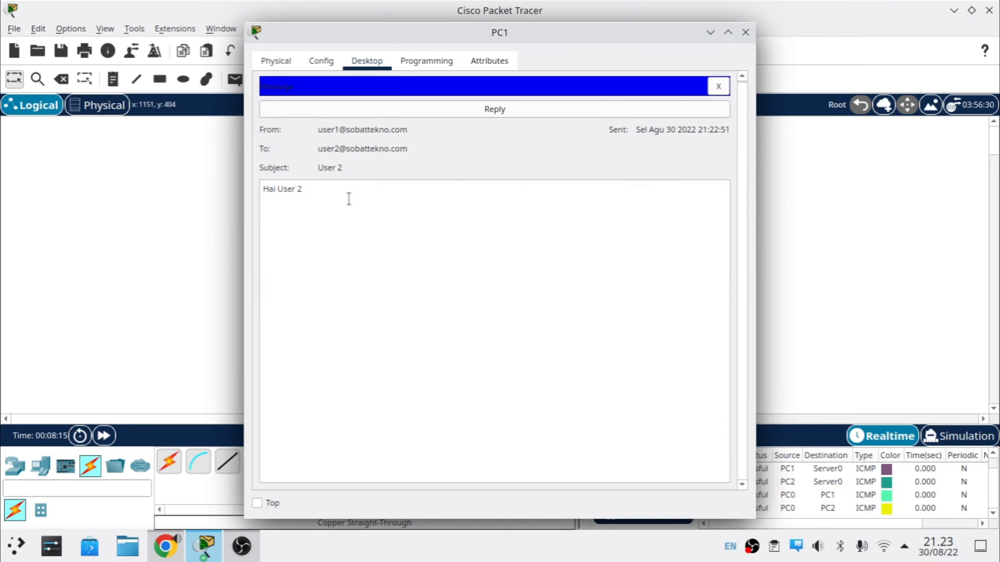
click(718, 87)
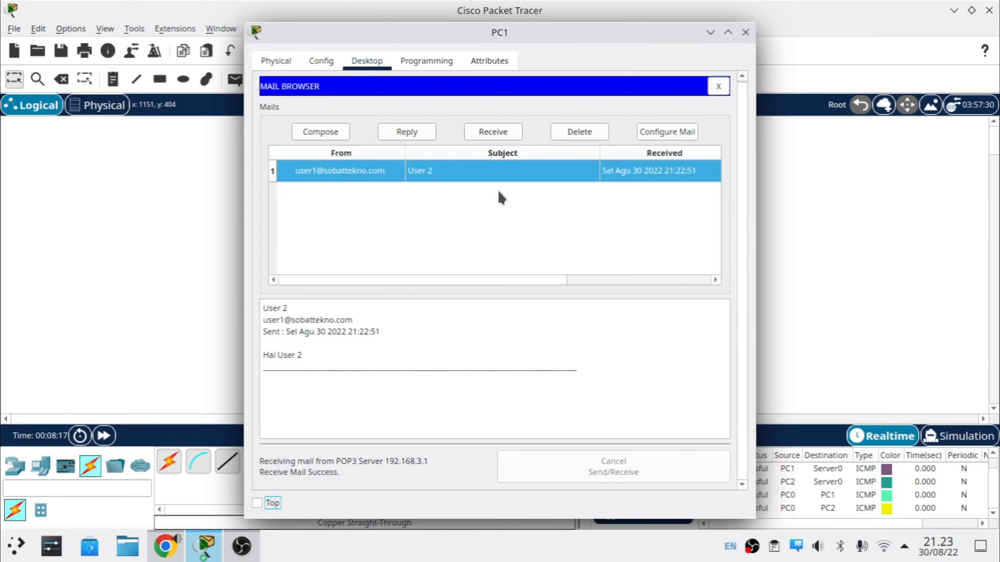
Step: Reply to the 'User 2' mail with 'Halo User 1' replacing the quoted text, send, and close PC1
click(407, 134)
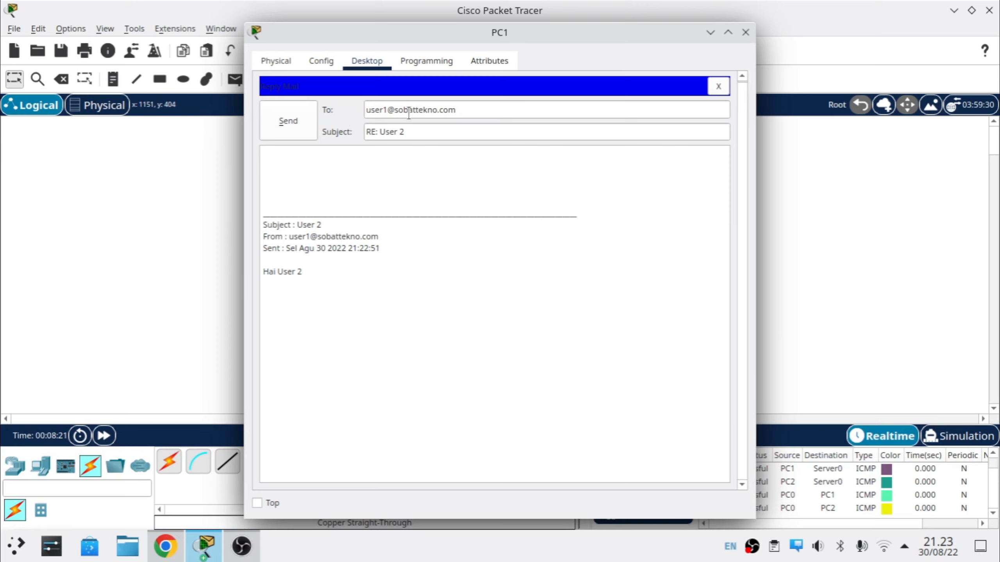
click(375, 294)
key(ctrl+a)
key(BackSpace)
text(halo )
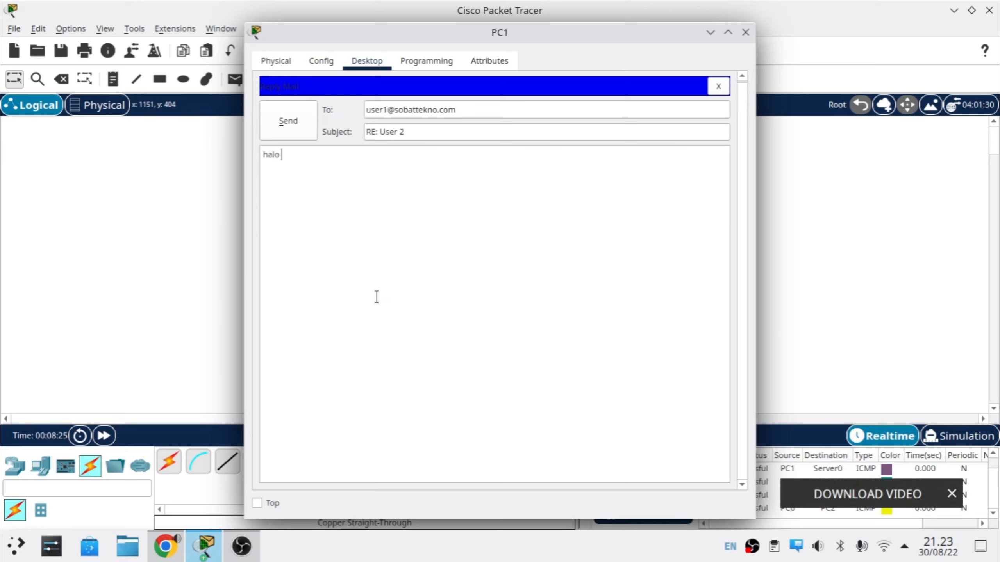
text(u)
key(ctrl+a)
text(Halos User 12)
click(299, 121)
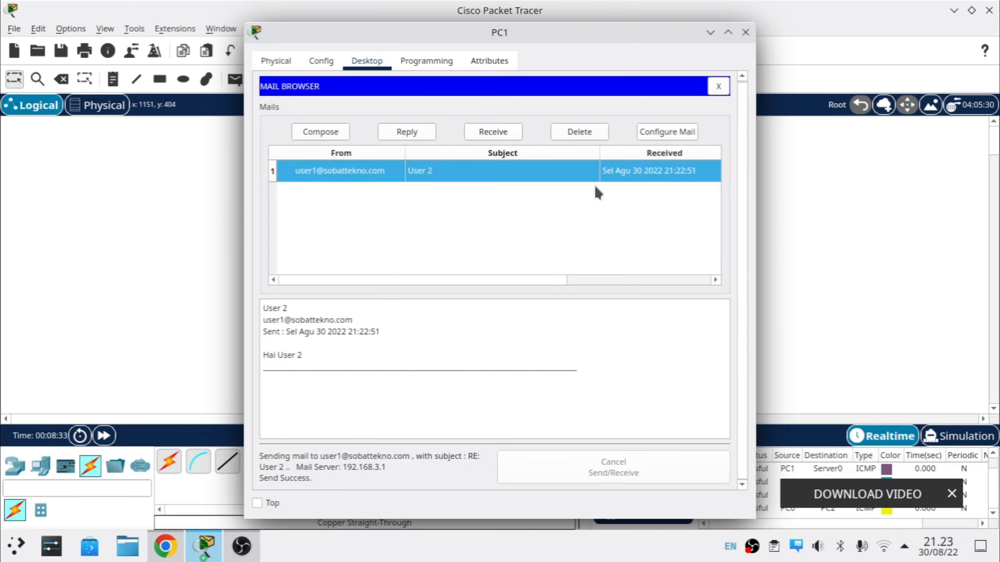
click(745, 32)
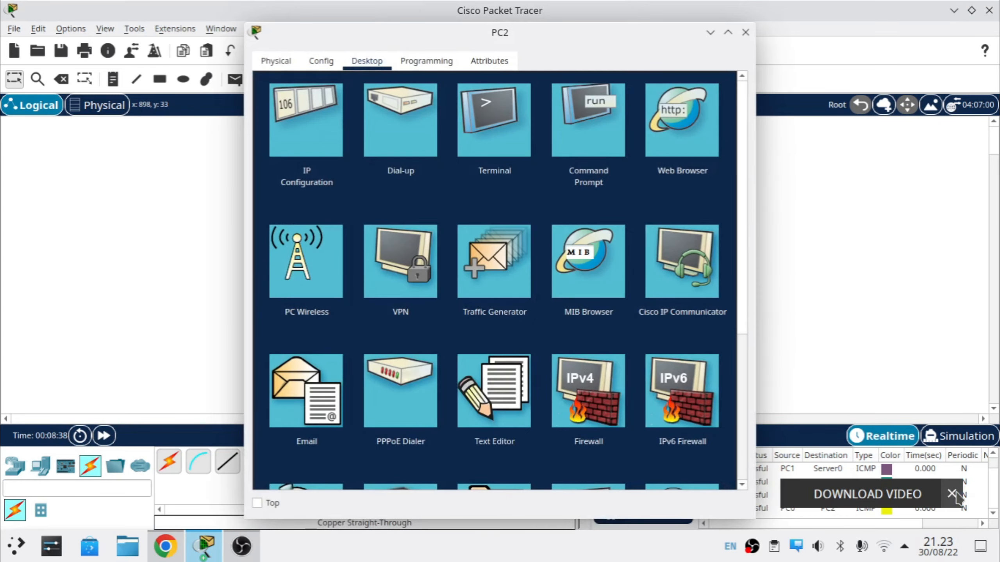
Step: On PC2, receive new mail and open the 'User 3' message from user1
click(952, 495)
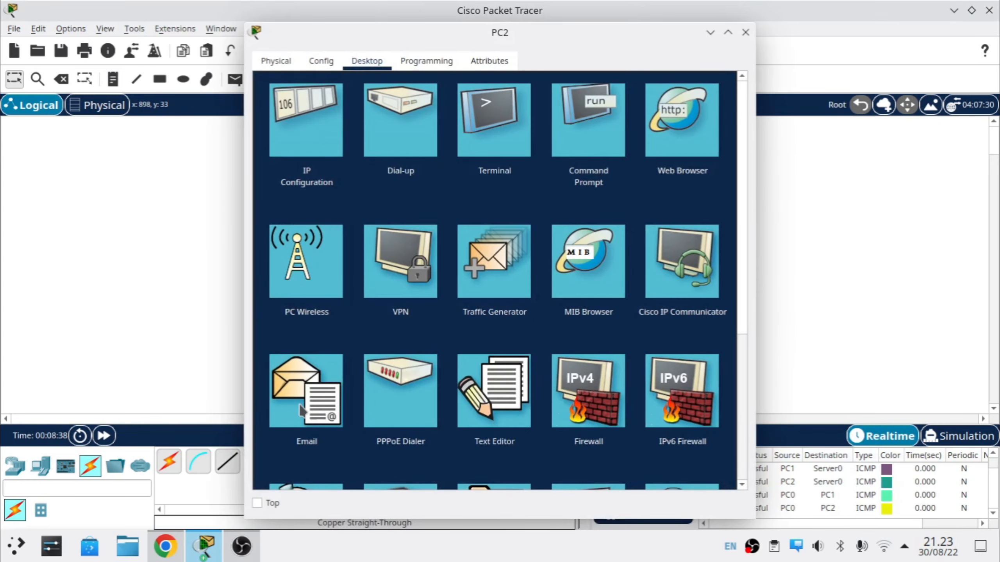
click(303, 410)
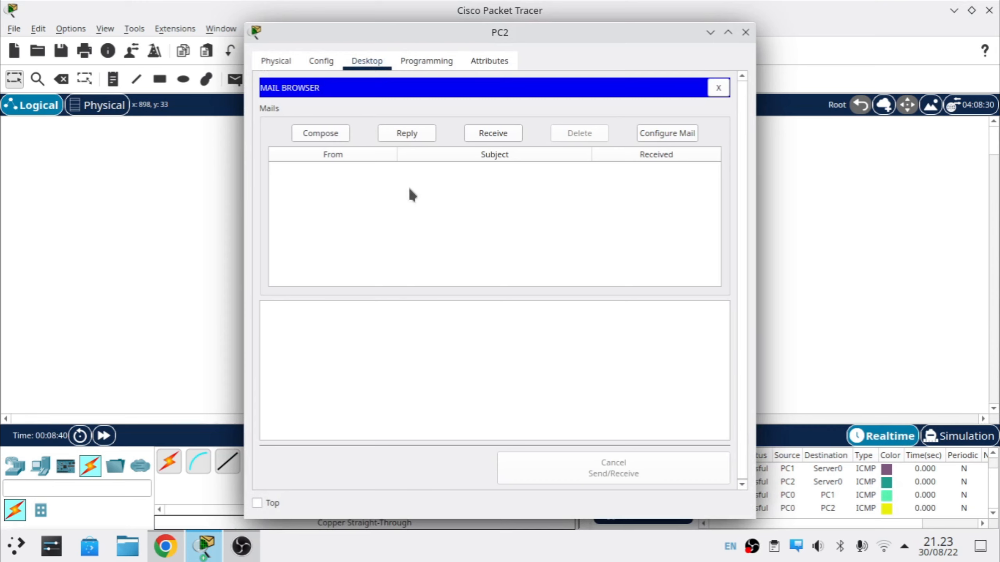
click(499, 135)
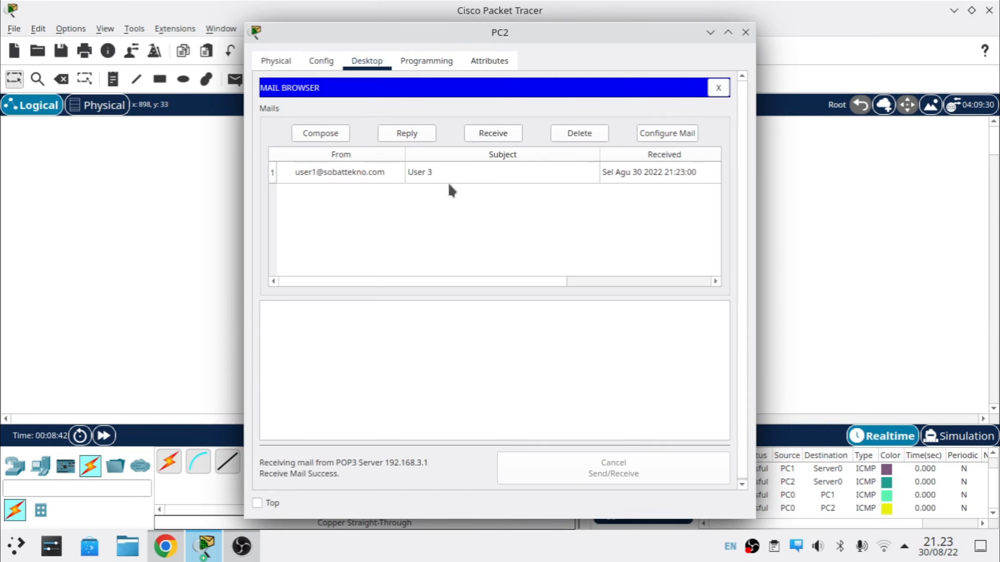
double_click(367, 180)
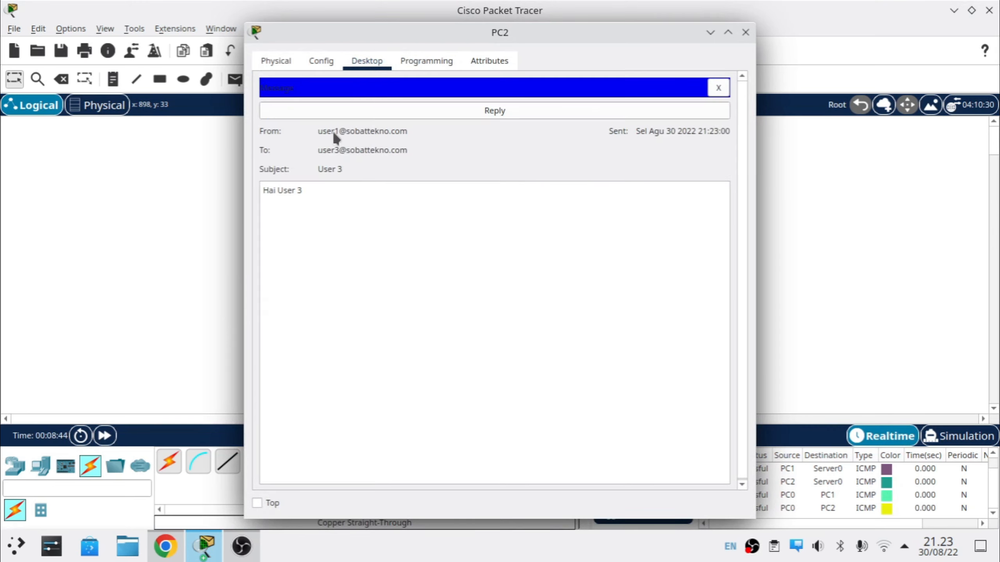
Step: Reply to the 'User 3' mail with a 'Halo User' greeting replacing the quoted text, send, and close PC2
click(482, 110)
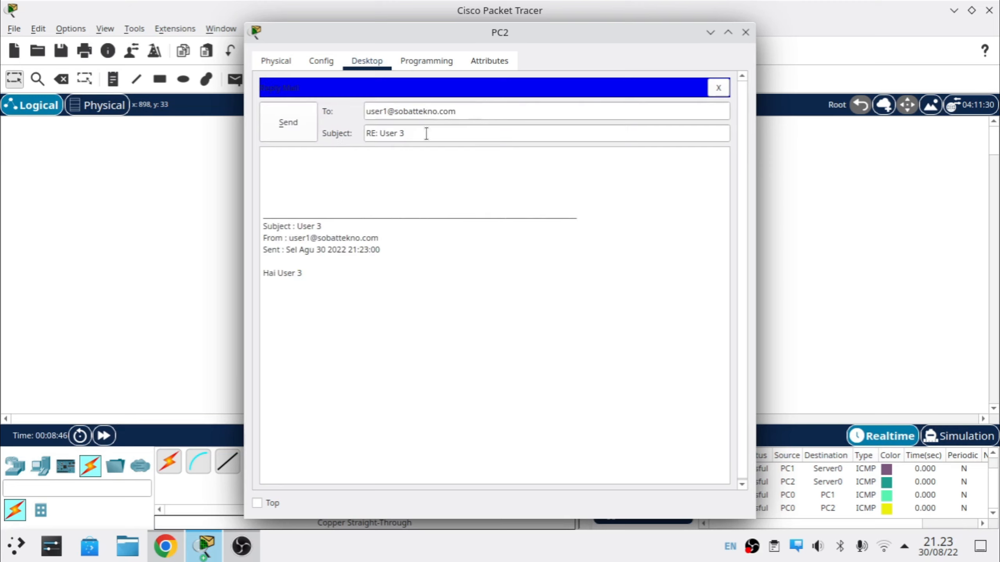
click(333, 275)
key(ctrl+a)
key(BackSpace)
text(Halo)
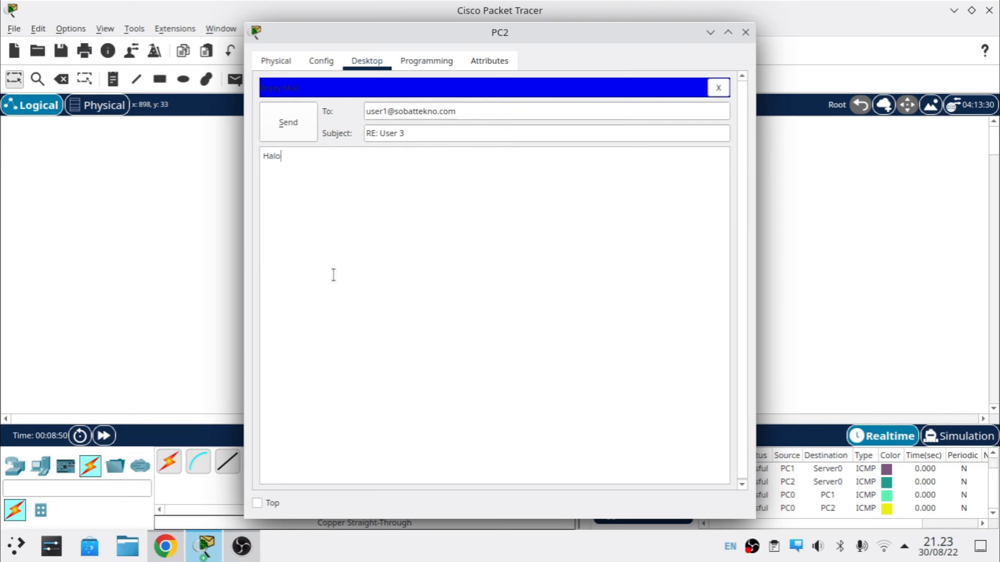
text( User)
click(294, 123)
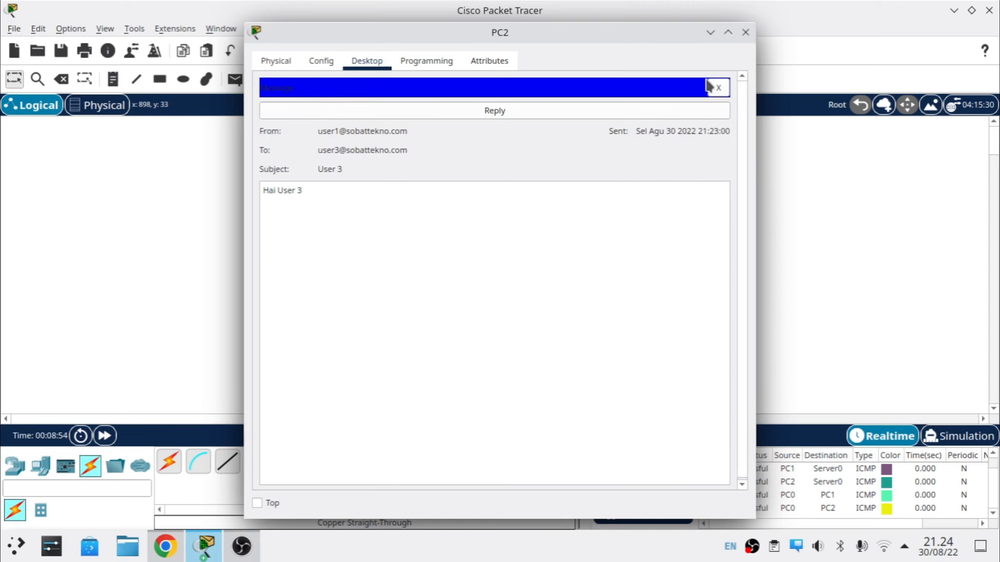
click(745, 32)
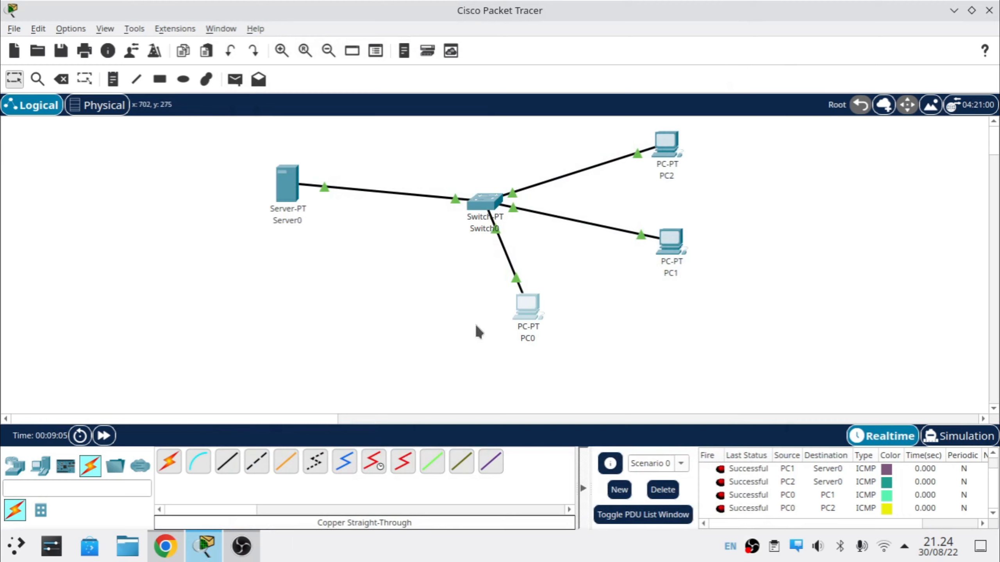
Step: On PC0, receive mail and read the 'RE: User 3' and 'RE: User 2' replies saying 'Halo User 1'
click(510, 351)
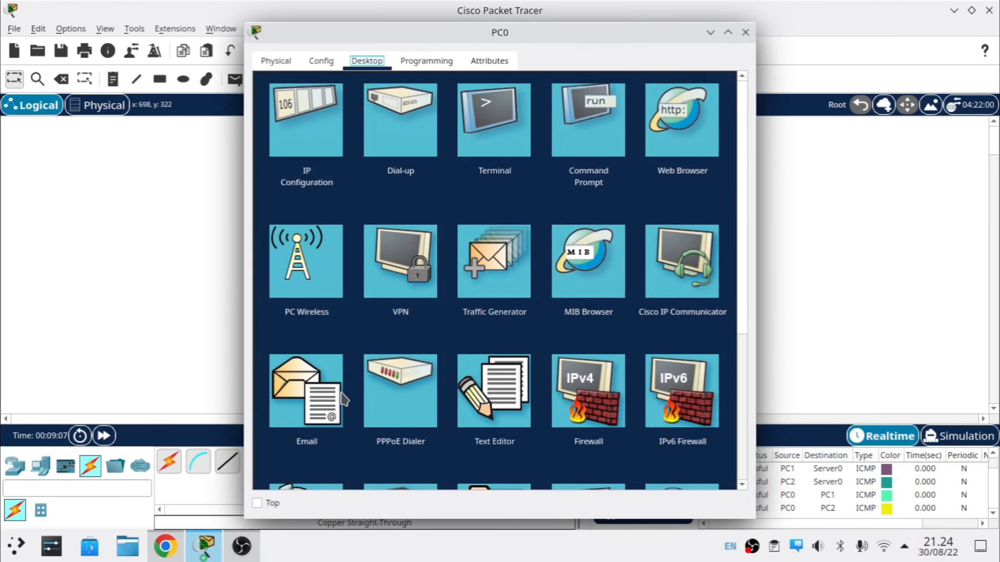
click(341, 397)
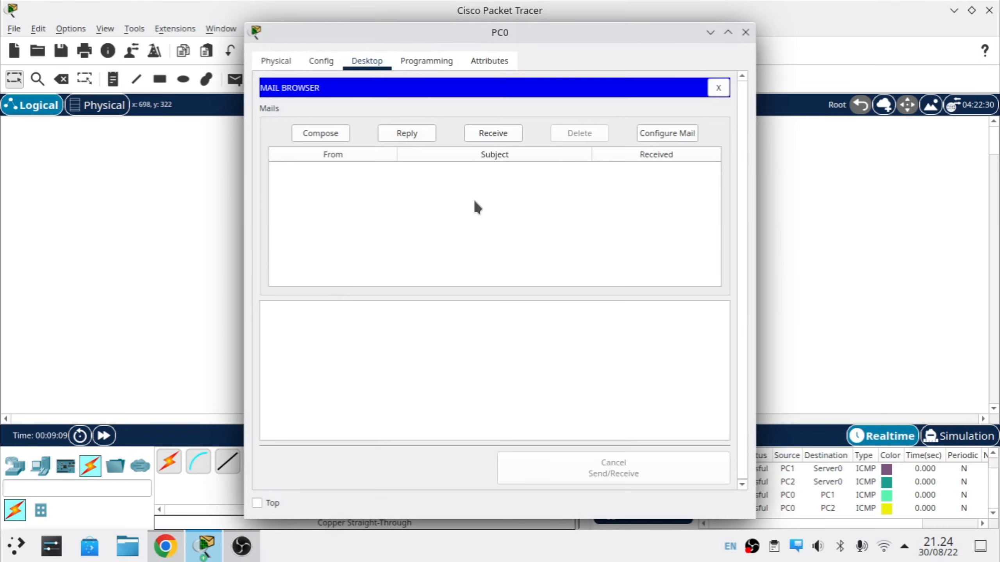
click(488, 136)
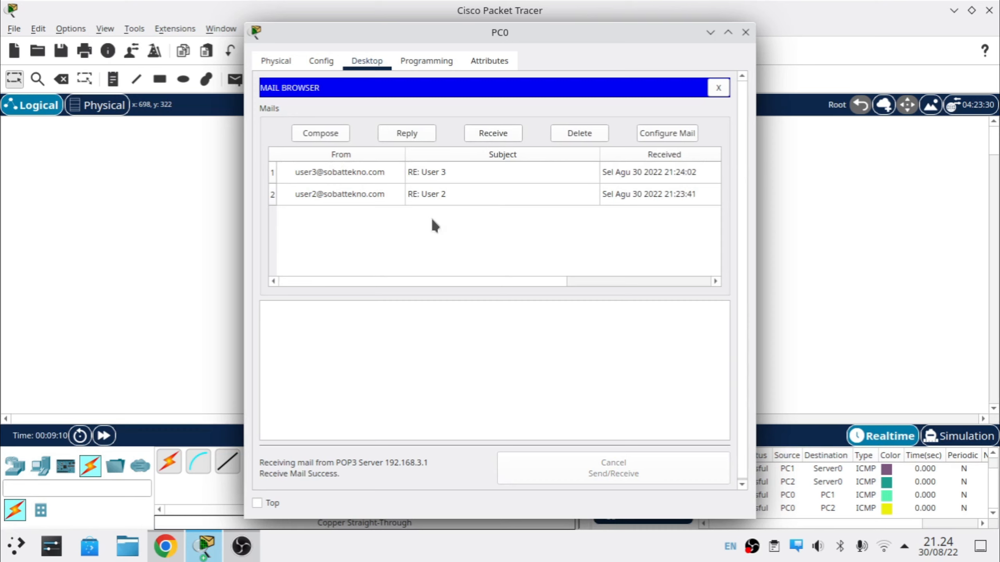
drag(530, 38, 426, 89)
double_click(244, 237)
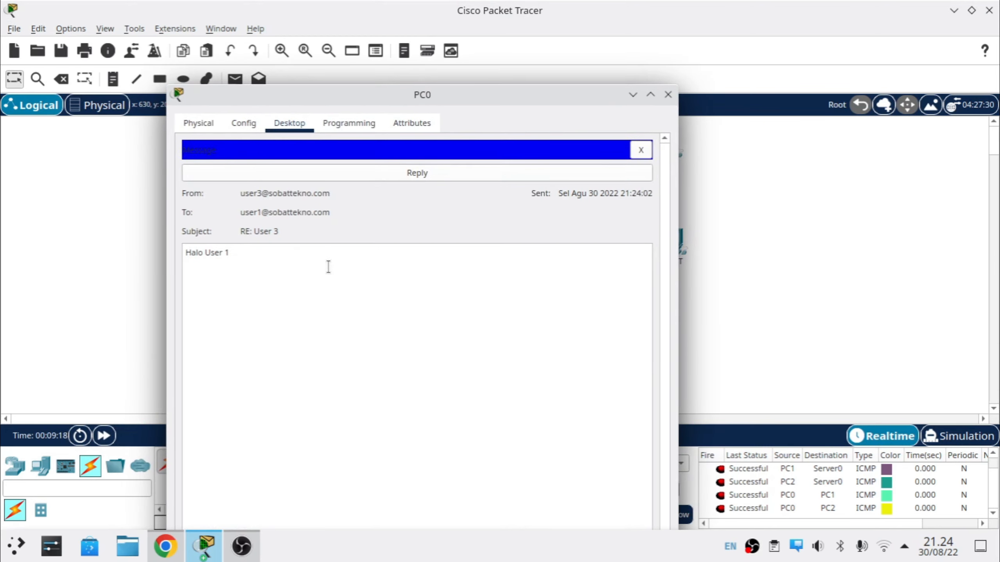
click(640, 149)
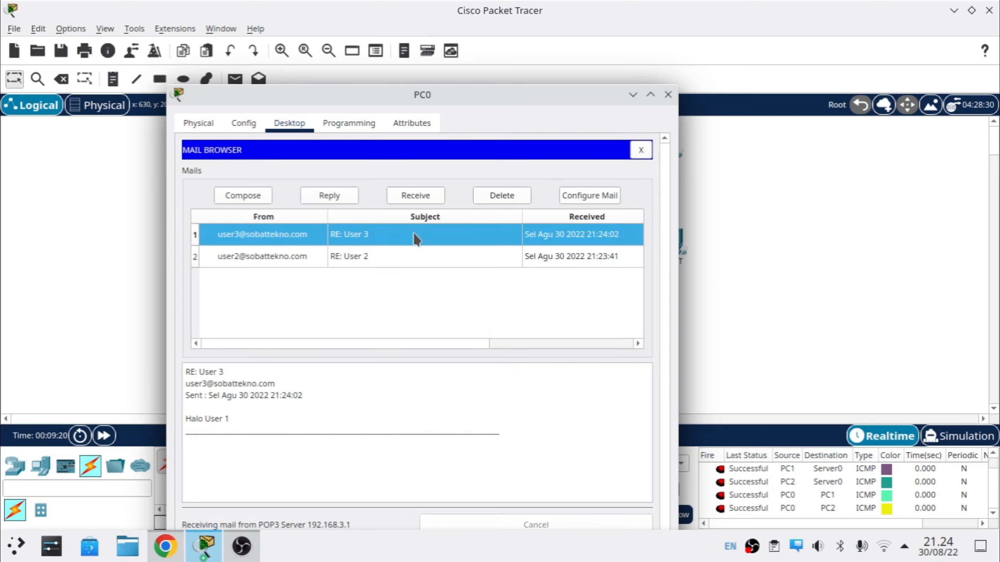
double_click(299, 254)
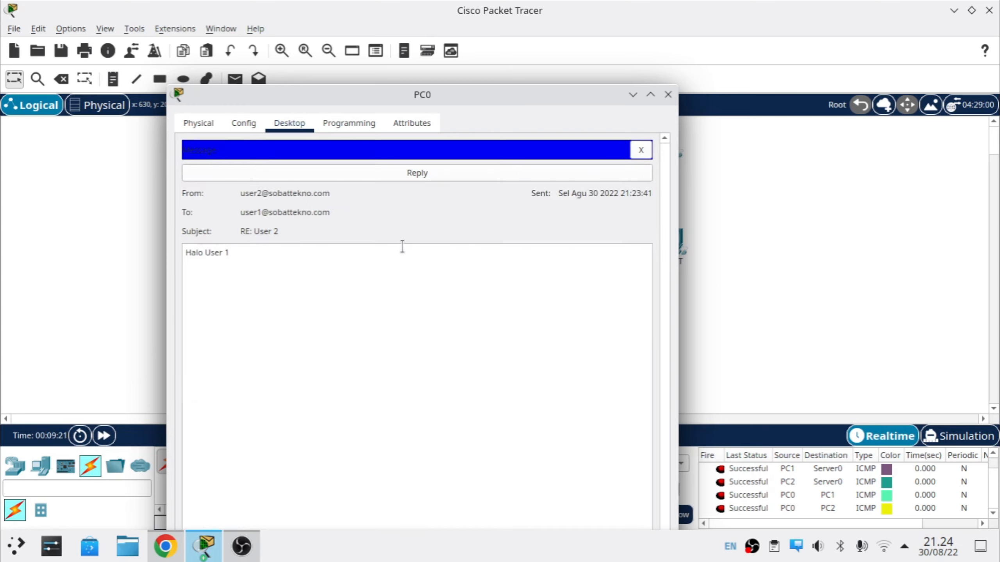
click(641, 157)
drag(423, 95, 341, 46)
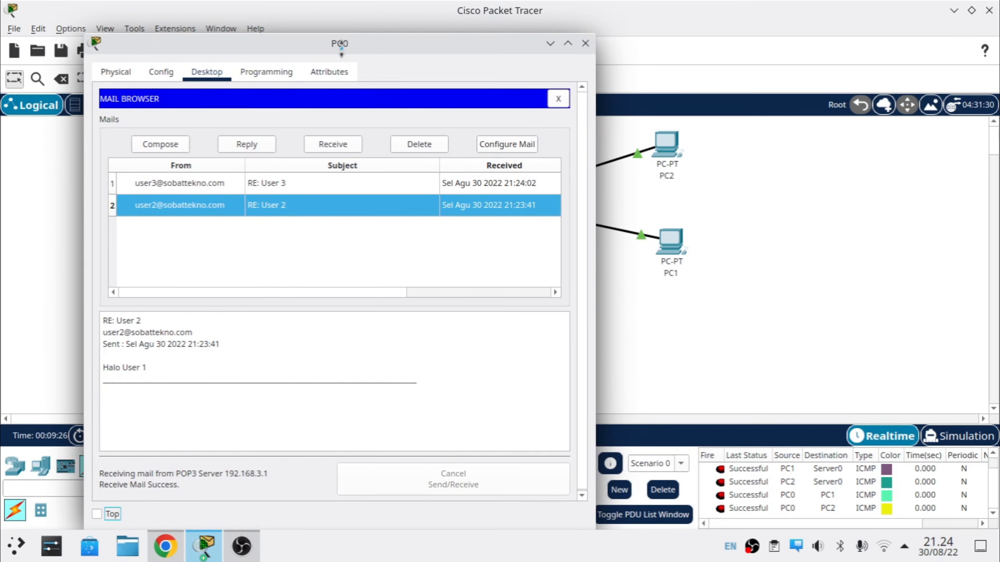